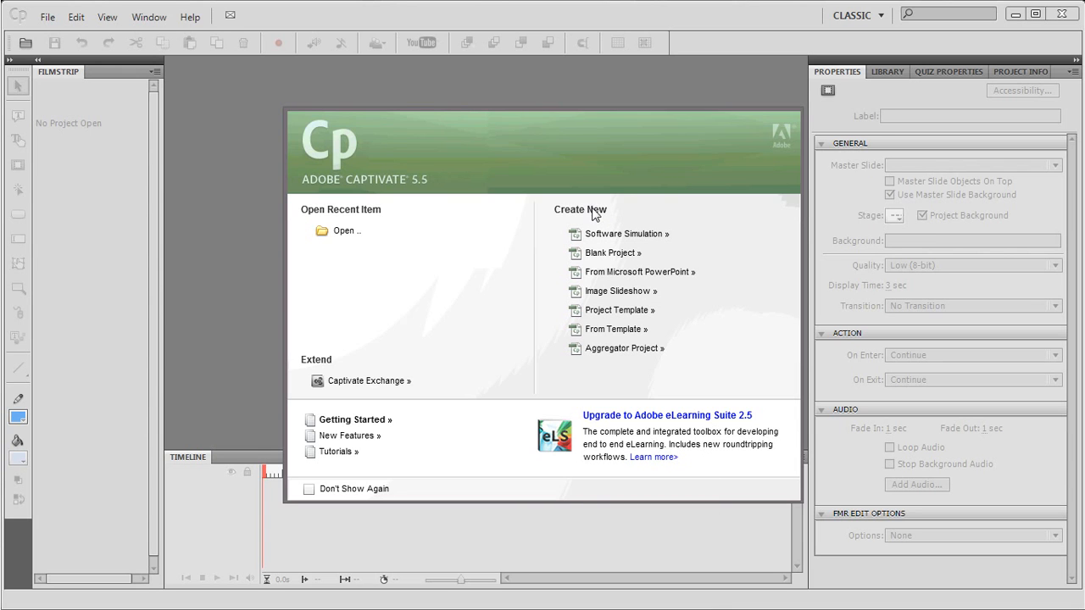
Create a new blank project with a slide size of 640 x 480.
{"action": "left_click", "coordinate": [606, 254]}
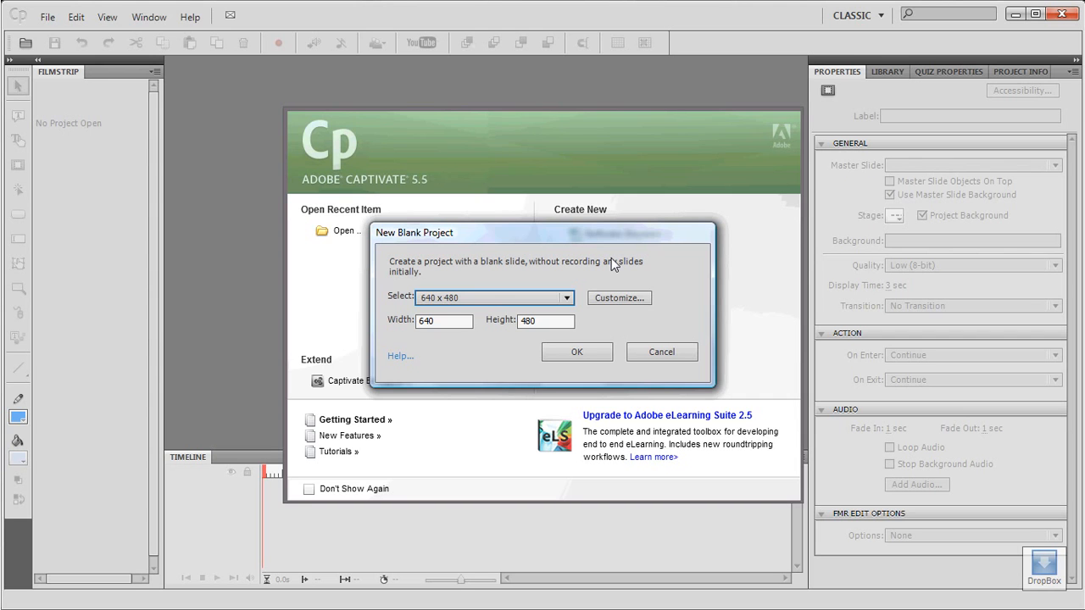
{"action": "left_click", "coordinate": [585, 356]}
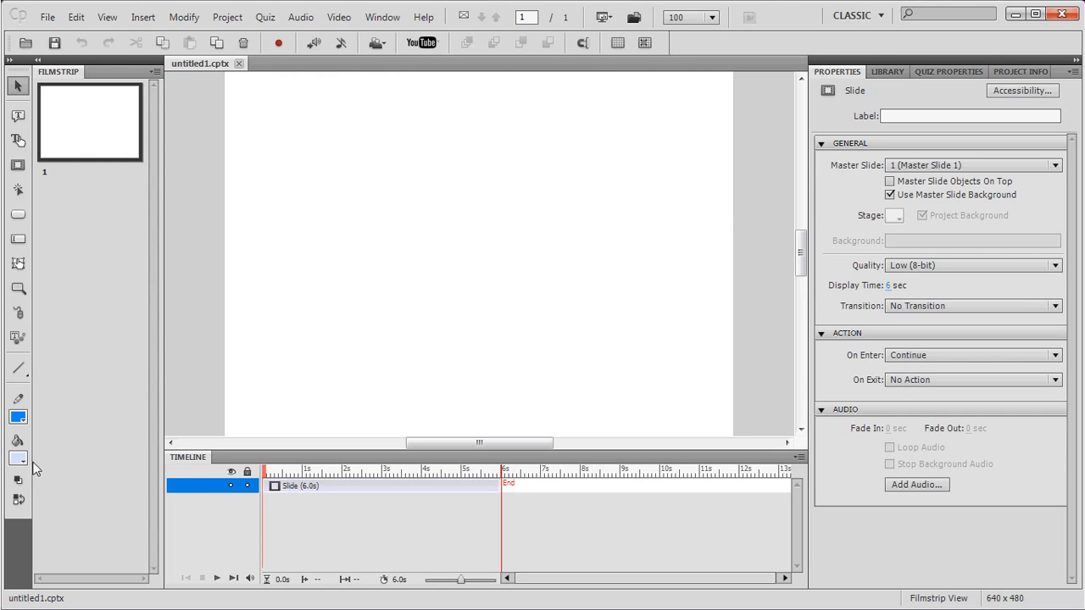
Set the default slide background color of the project to pale yellow in the preferences.
{"action": "left_click", "coordinate": [76, 22]}
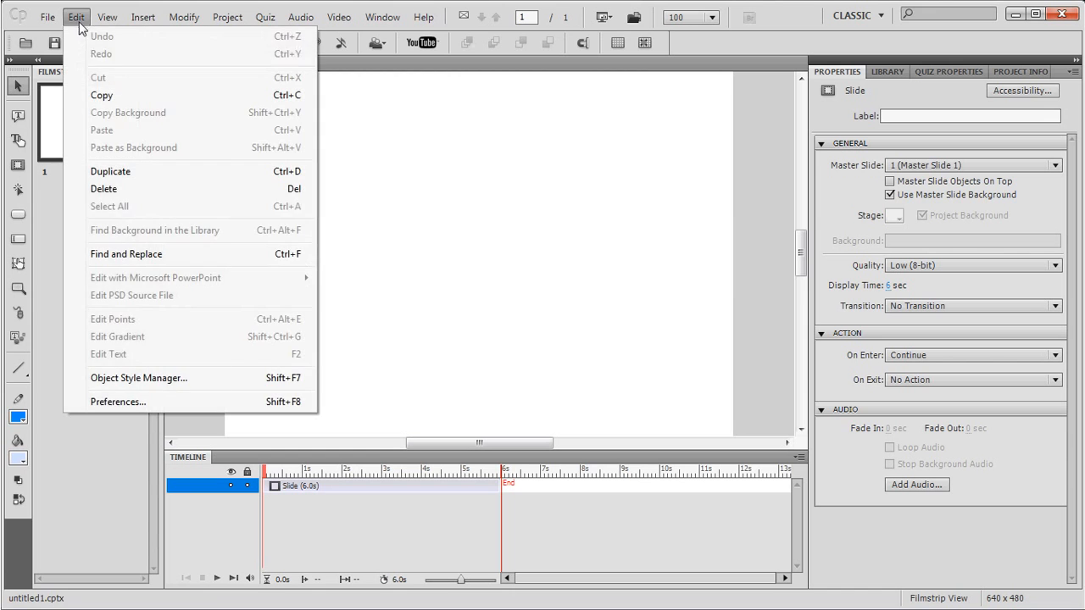
{"action": "left_click", "coordinate": [138, 401]}
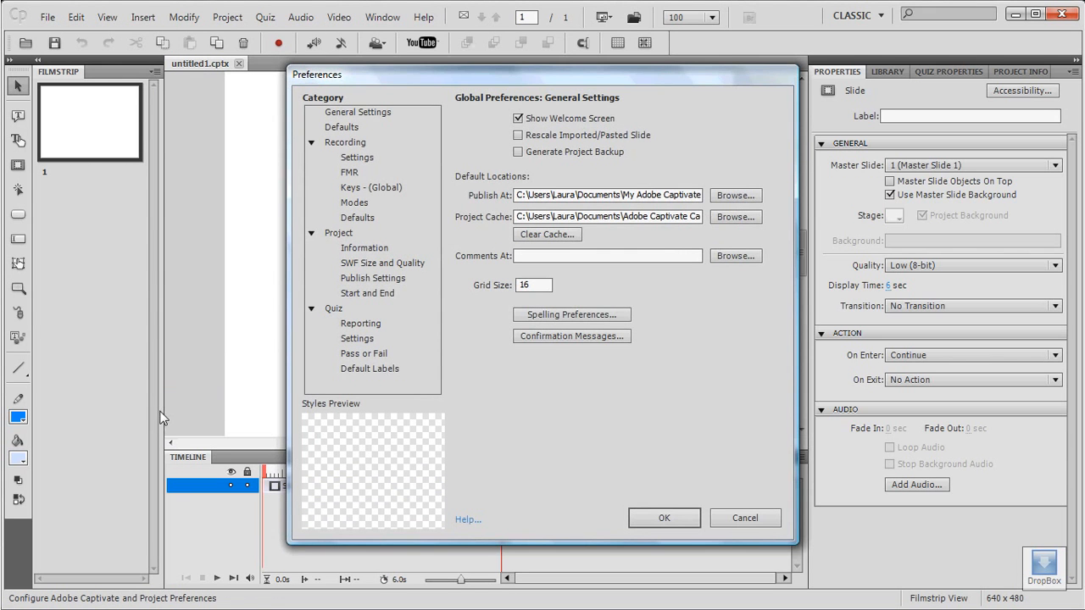
{"action": "left_click", "coordinate": [345, 126]}
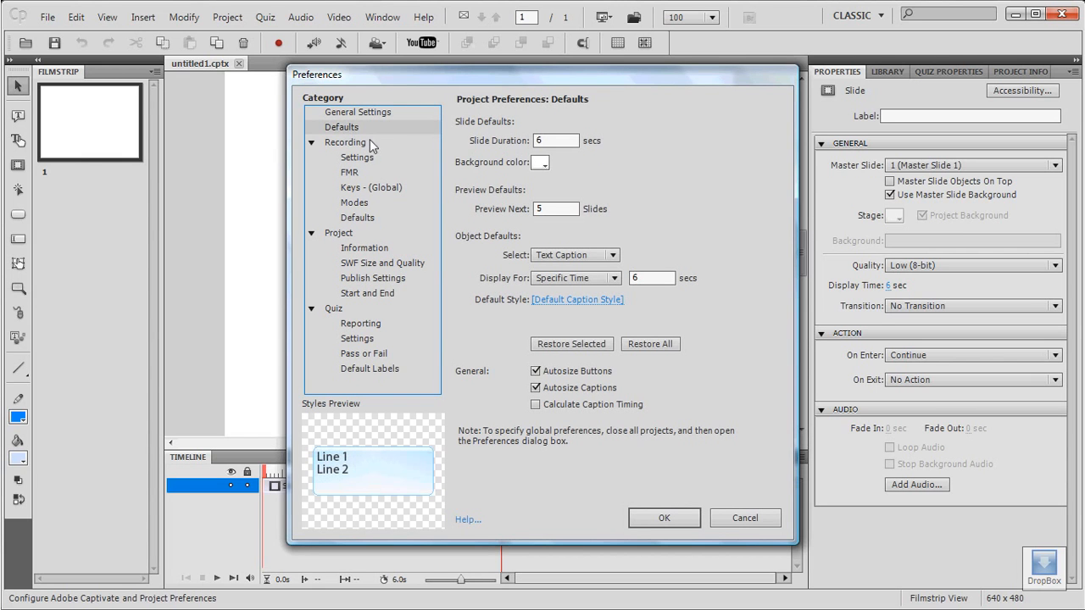
{"action": "left_click", "coordinate": [543, 166]}
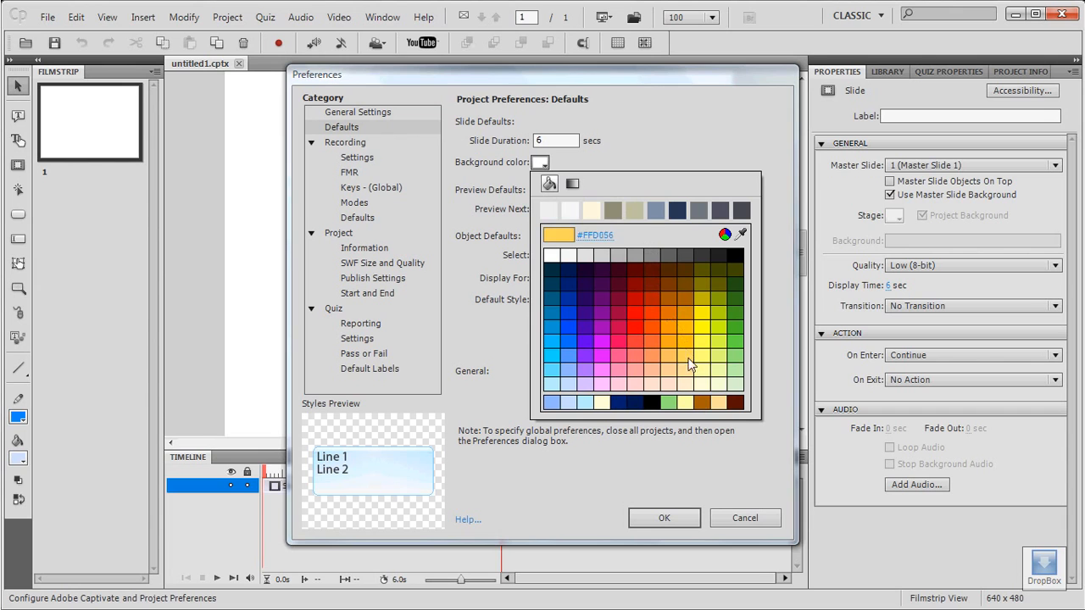
{"action": "left_click", "coordinate": [703, 388]}
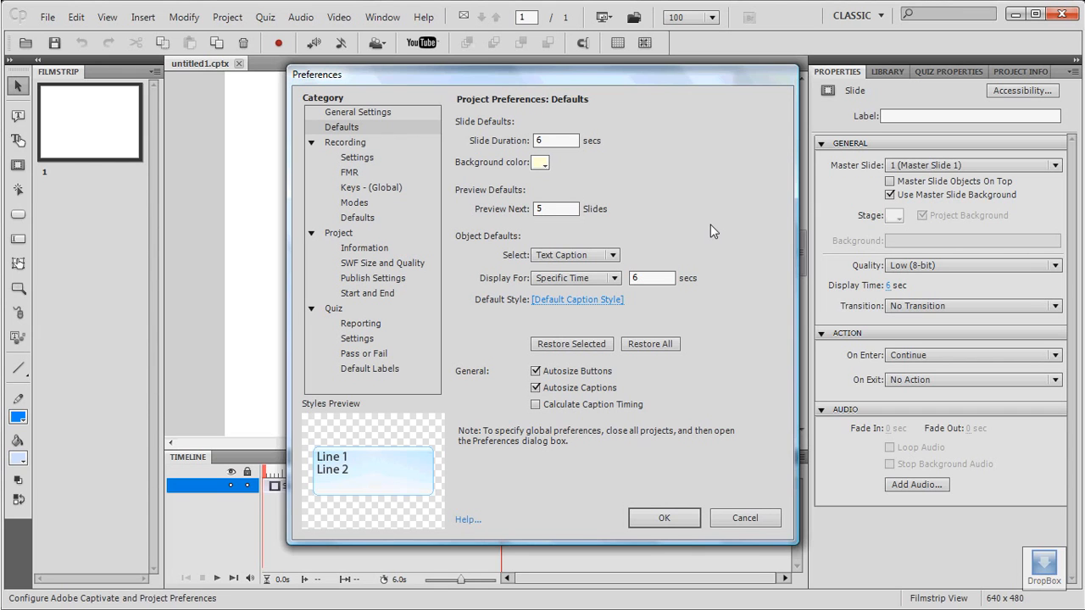
{"action": "left_click", "coordinate": [656, 520]}
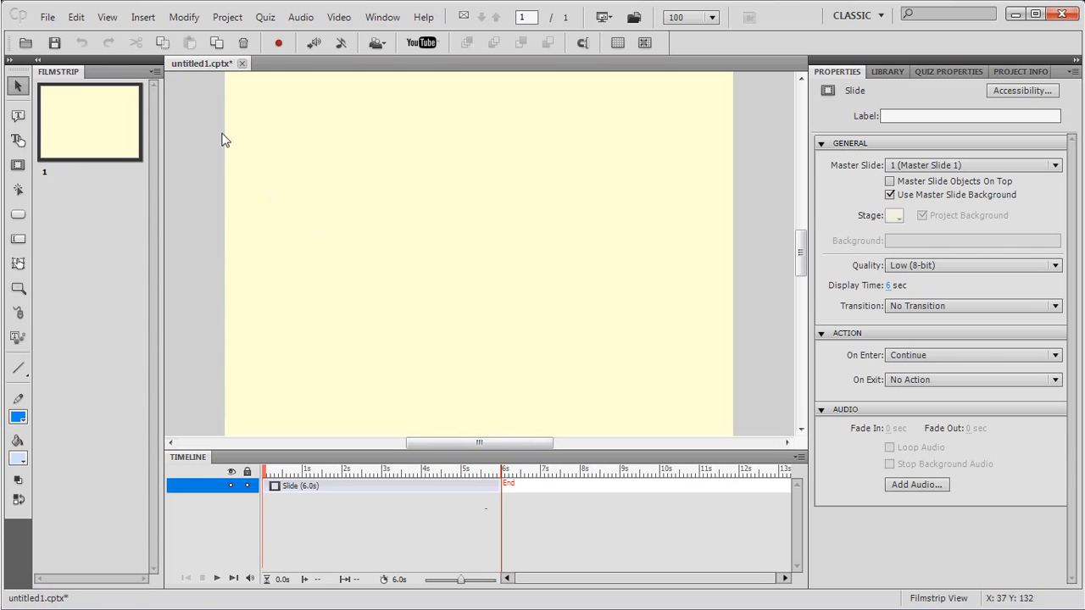
Insert three new slides after slide 1.
{"action": "left_click", "coordinate": [143, 19]}
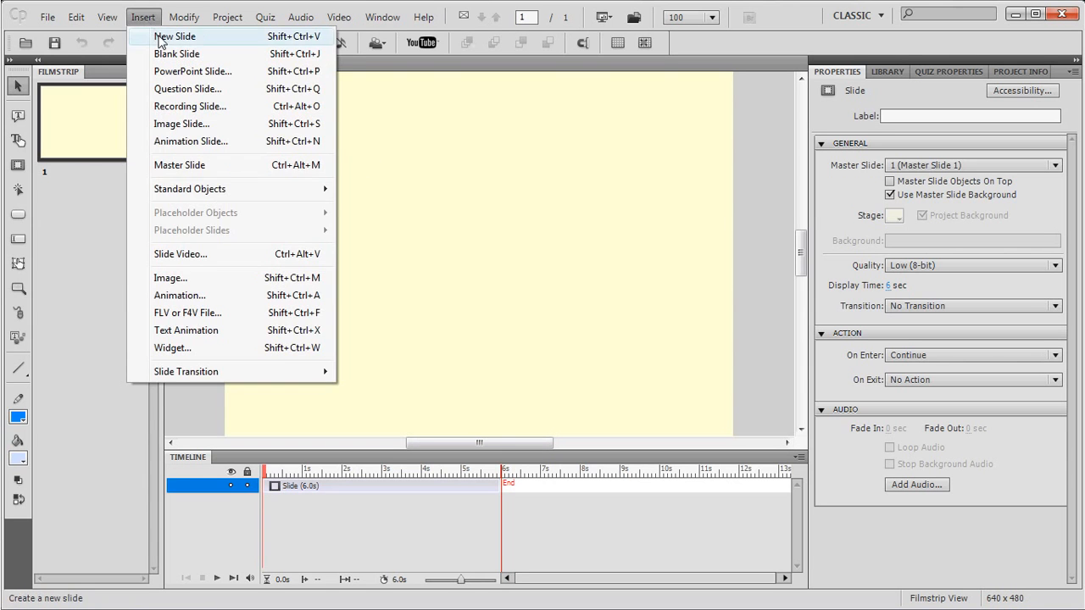
{"action": "left_click", "coordinate": [158, 38]}
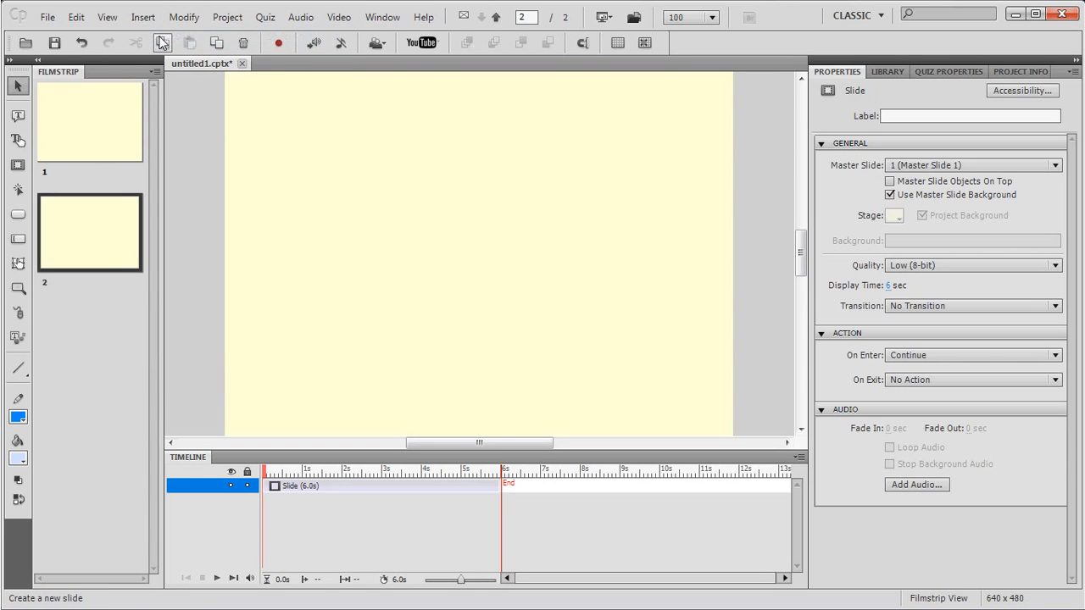
{"action": "right_click", "coordinate": [413, 213]}
{"action": "mouse_move", "coordinate": [504, 266]}
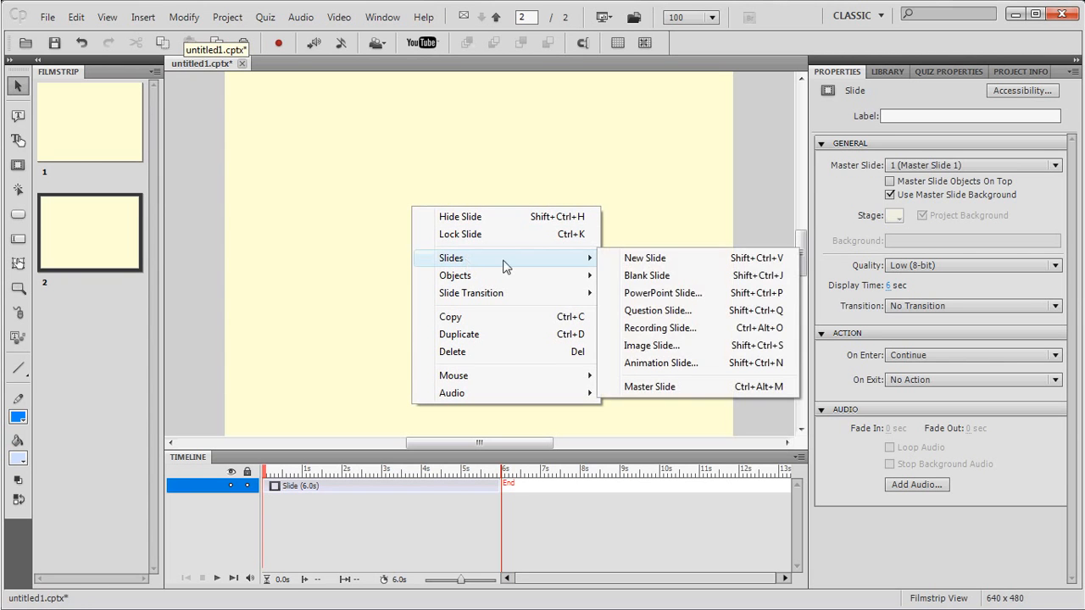
{"action": "left_click", "coordinate": [652, 259]}
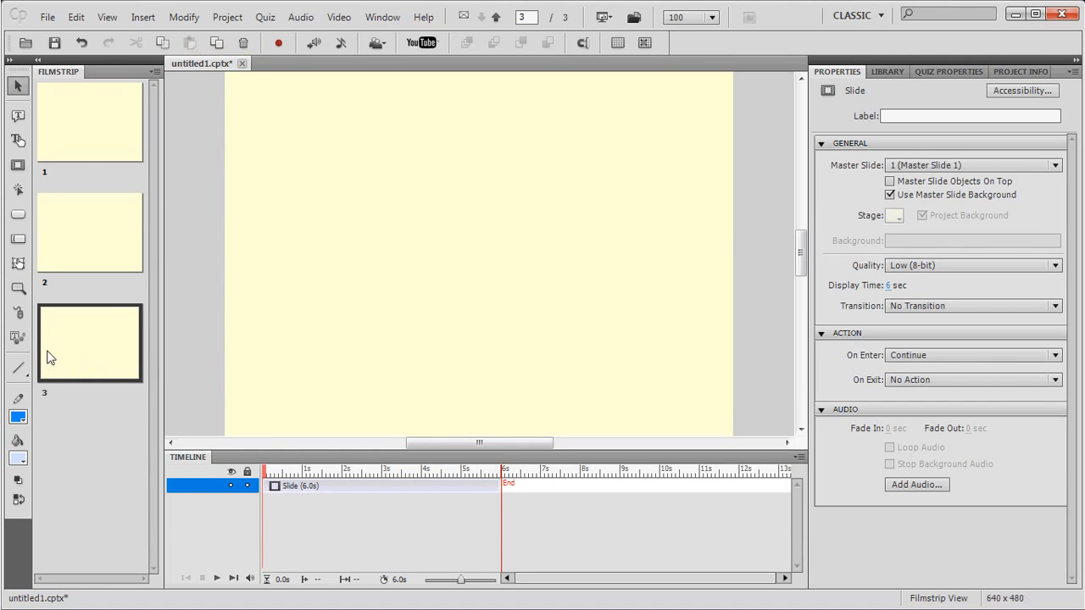
{"action": "right_click", "coordinate": [81, 345]}
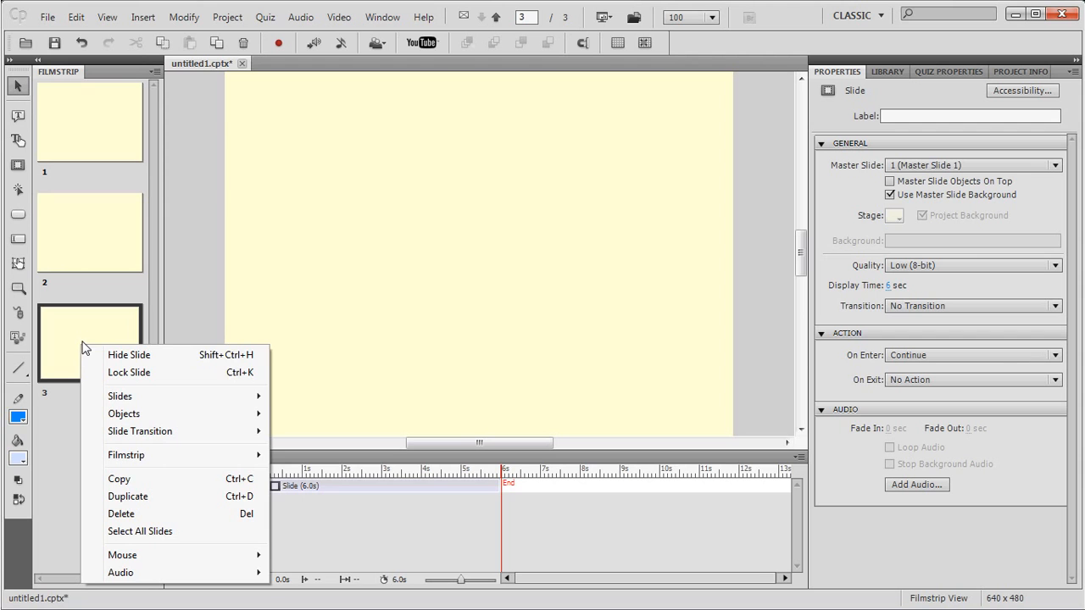
{"action": "mouse_move", "coordinate": [207, 398]}
{"action": "left_click", "coordinate": [314, 399]}
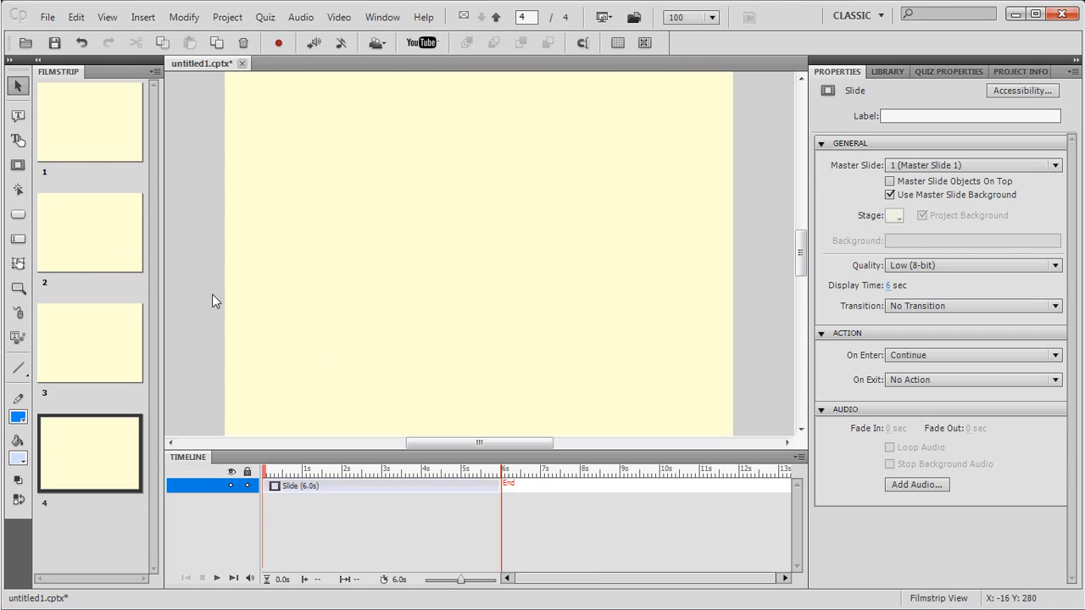
Turn off the master slide and project backgrounds for slide 2 and set its stage color to light blue.
{"action": "left_click", "coordinate": [90, 244]}
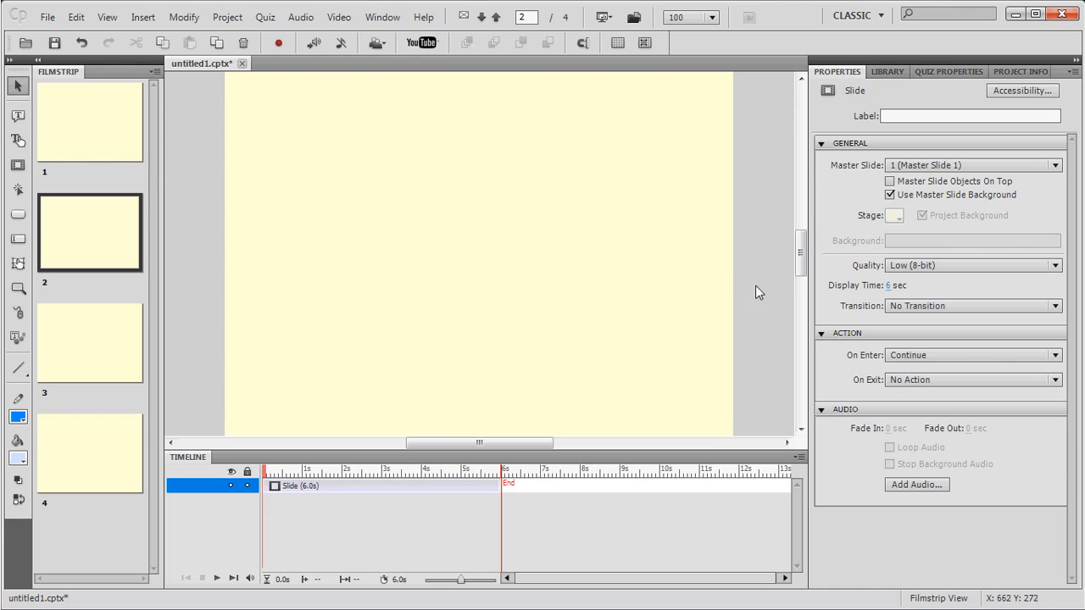
{"action": "left_click", "coordinate": [889, 195]}
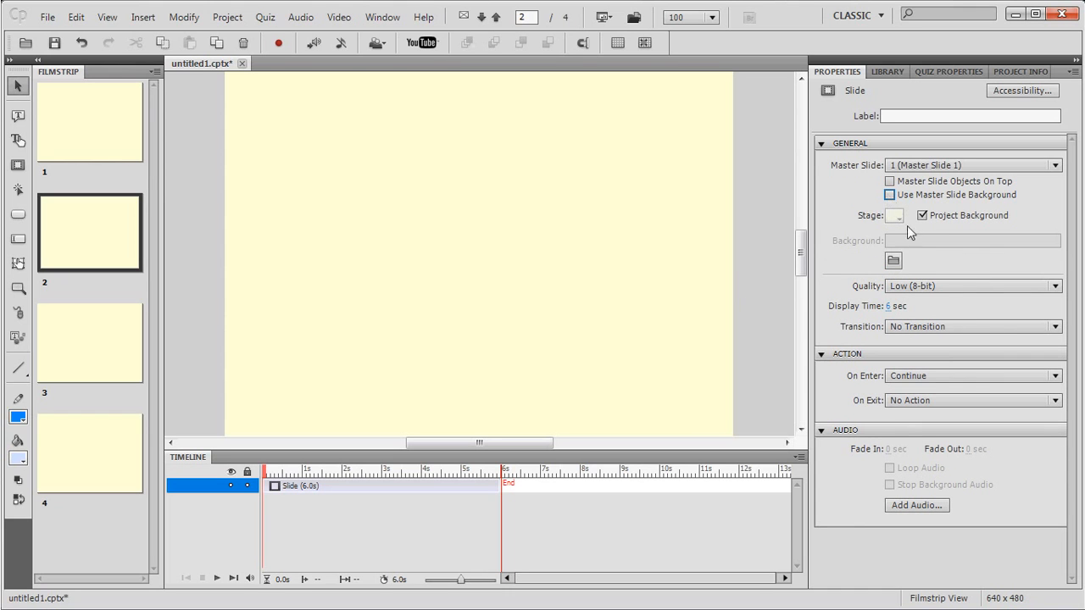
{"action": "left_click", "coordinate": [922, 215]}
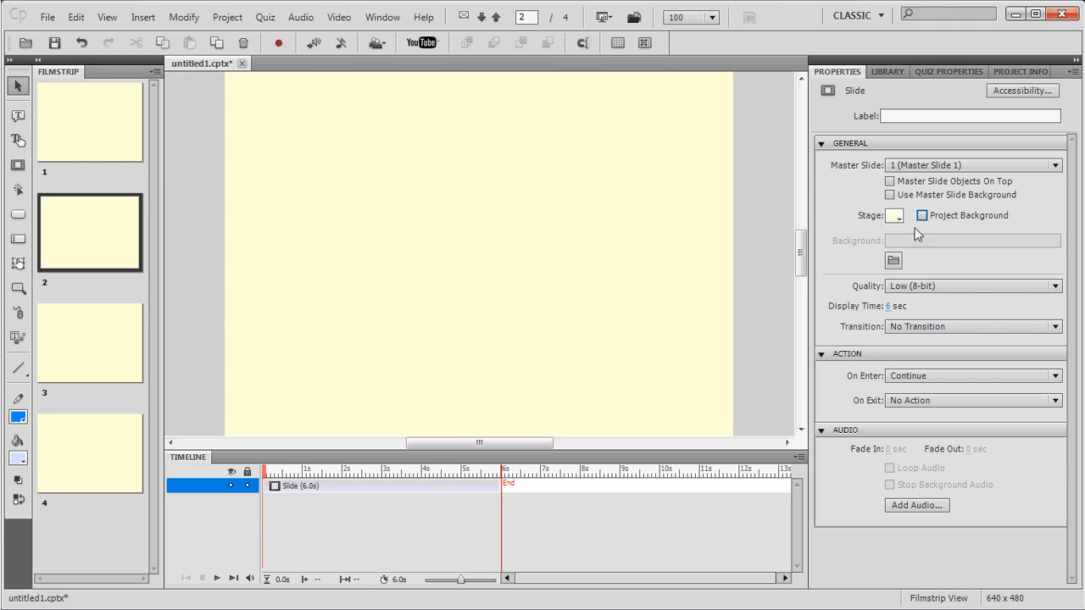
{"action": "left_click", "coordinate": [895, 216]}
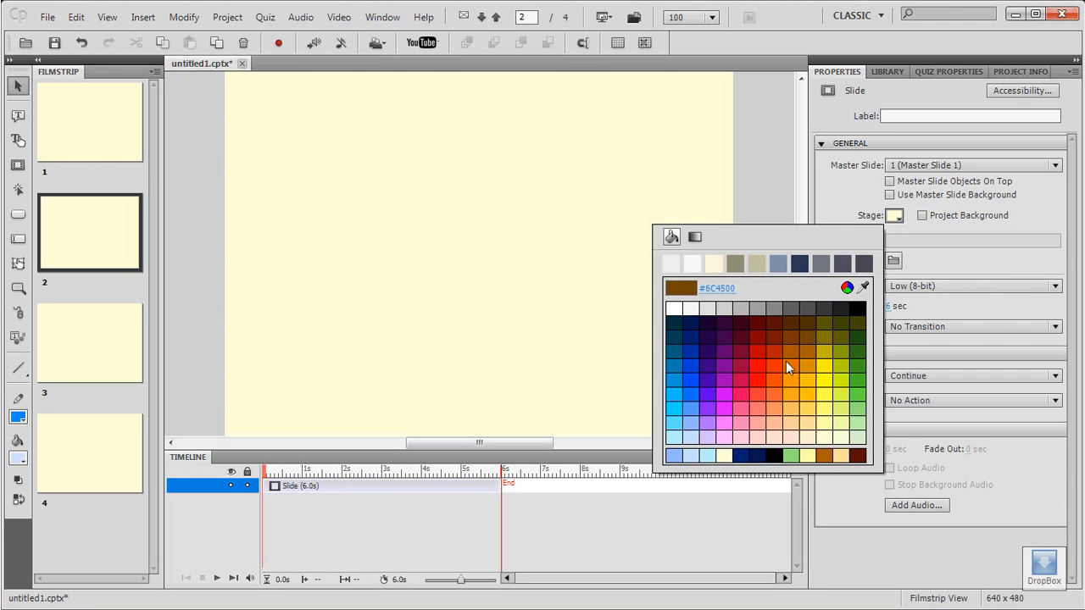
{"action": "left_click", "coordinate": [691, 438]}
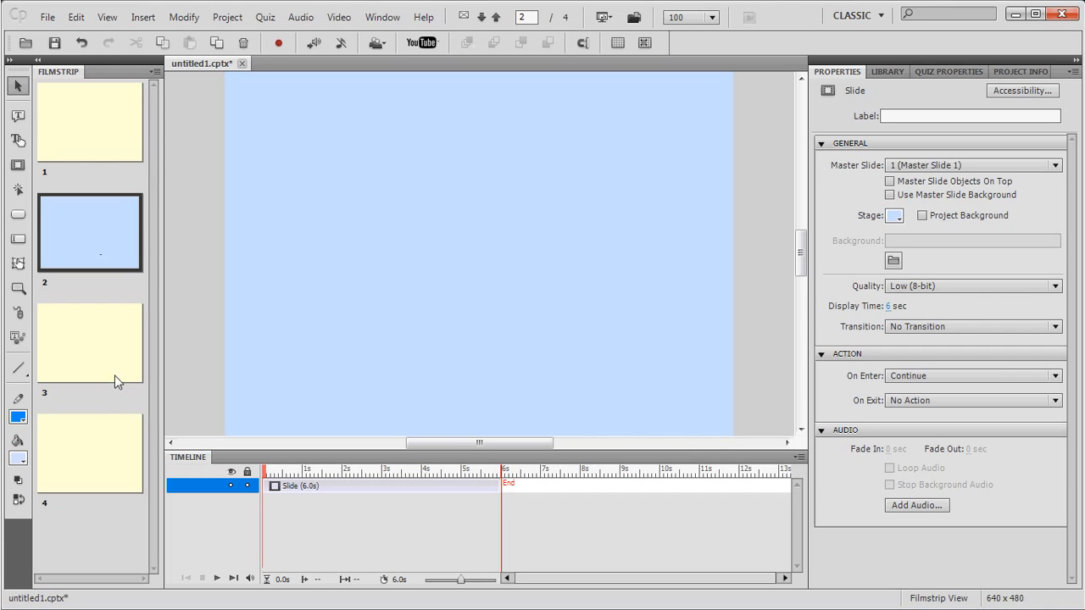
Insert another new slide after slide 4.
{"action": "left_click", "coordinate": [108, 454]}
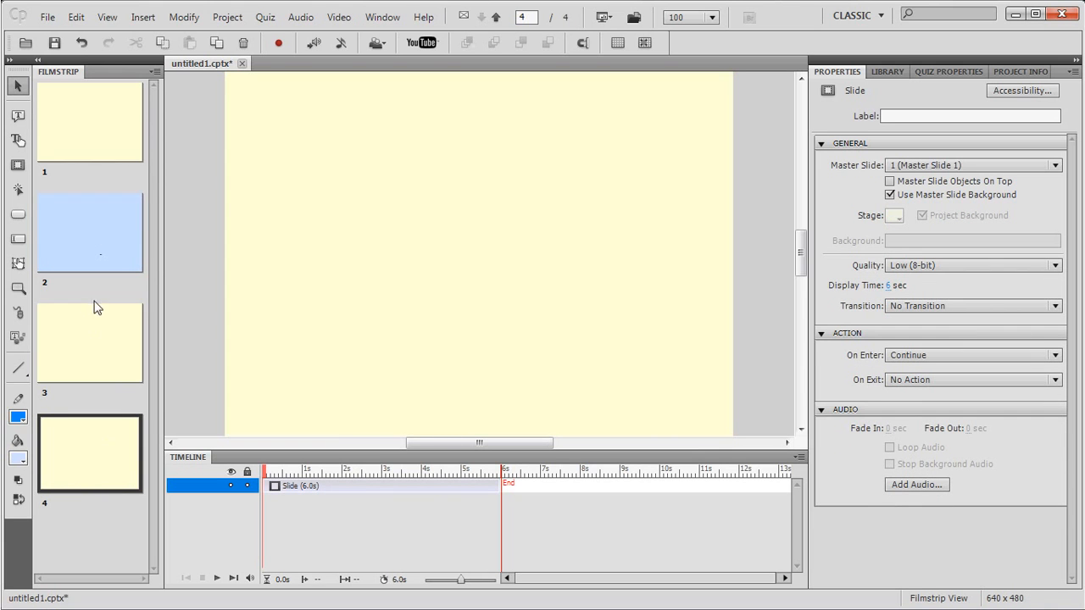
{"action": "right_click", "coordinate": [309, 187]}
{"action": "mouse_move", "coordinate": [460, 236]}
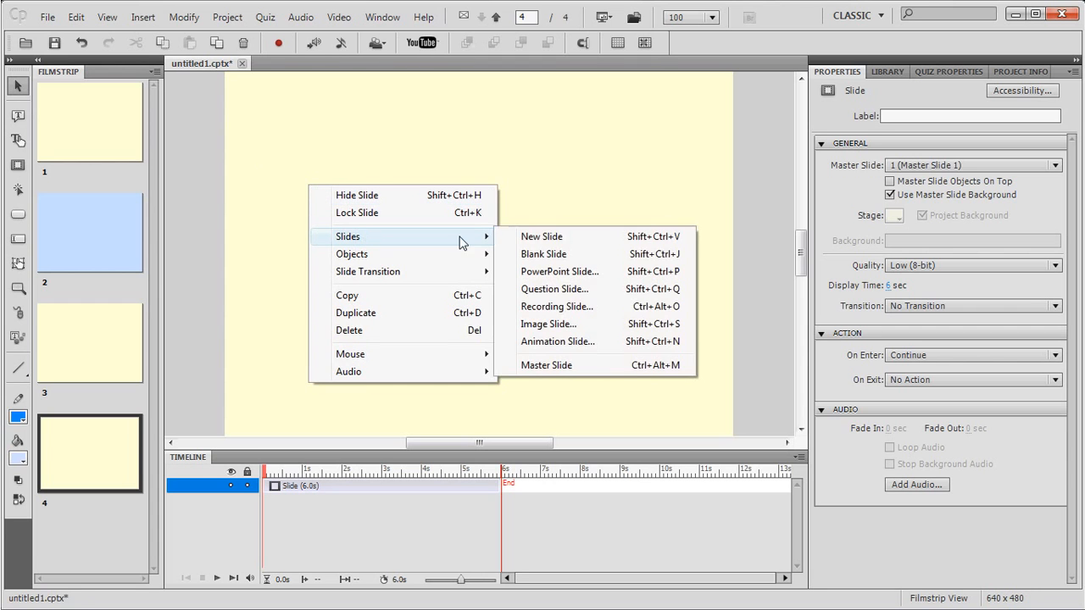
{"action": "left_click", "coordinate": [535, 241]}
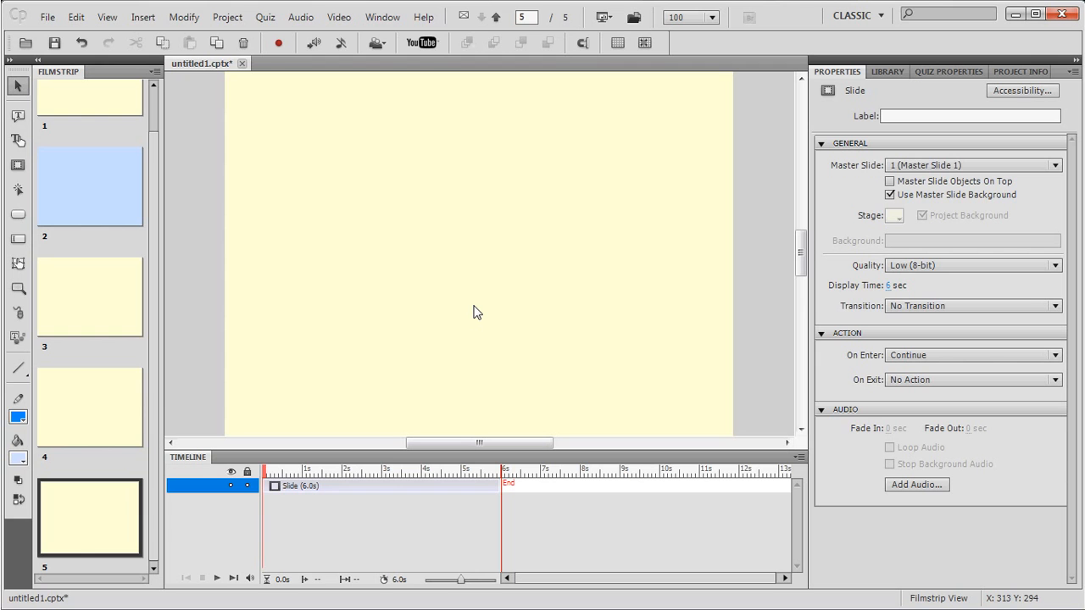
Delete slide 5 from the project.
{"action": "right_click", "coordinate": [100, 526]}
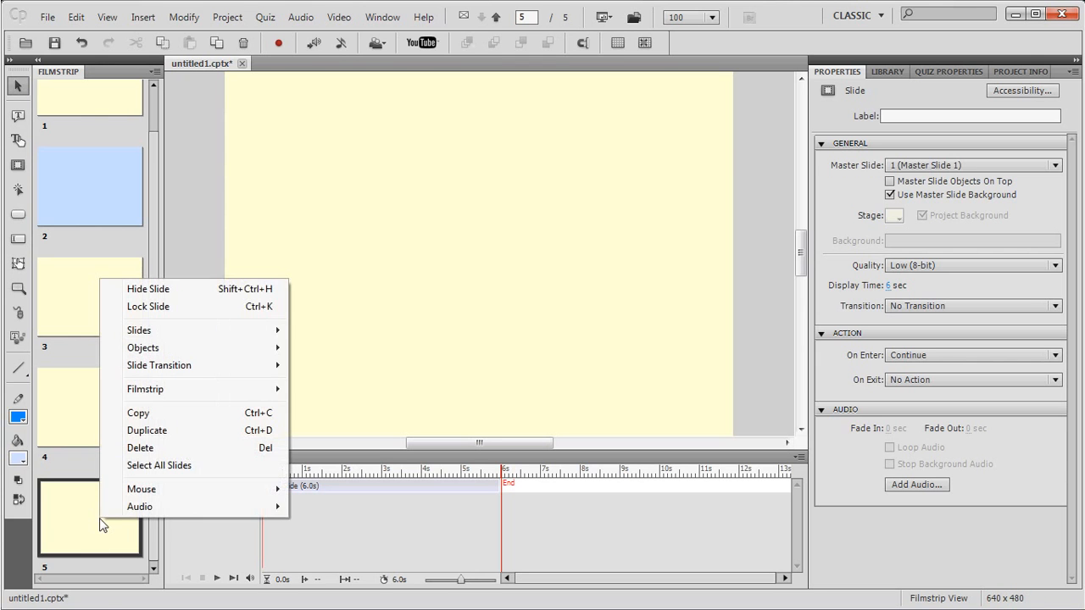
{"action": "left_click", "coordinate": [151, 448]}
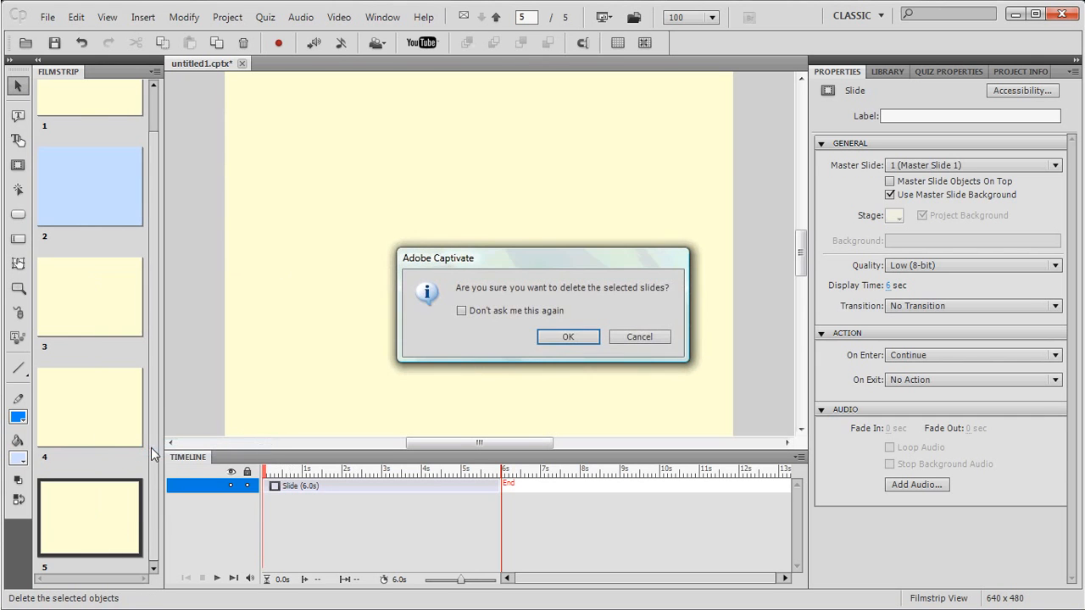
{"action": "left_click", "coordinate": [561, 338]}
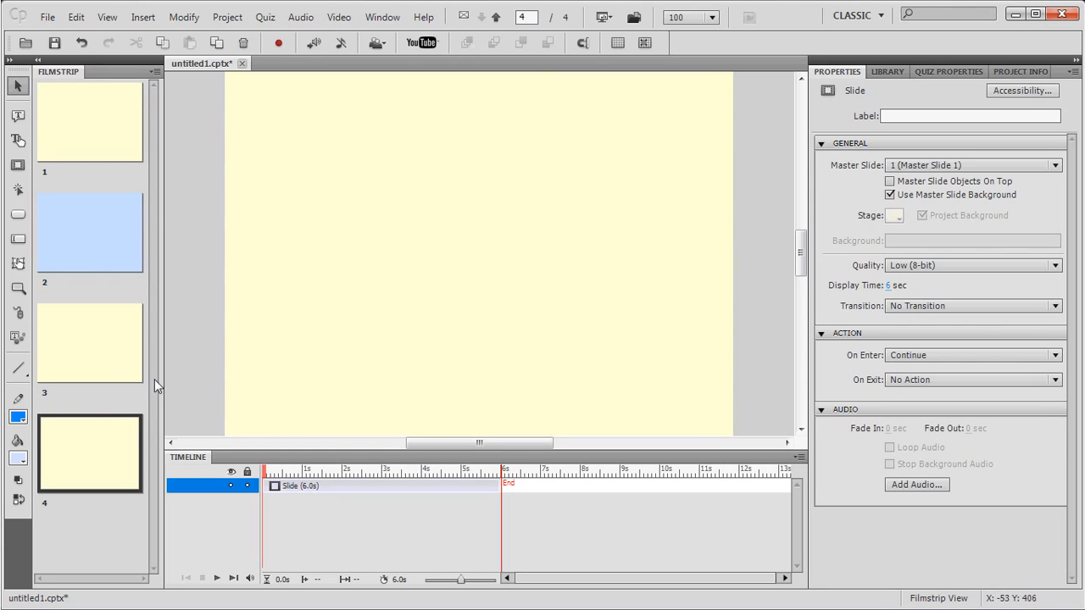
Delete slides 3 and 4 together.
{"action": "left_click", "coordinate": [96, 354]}
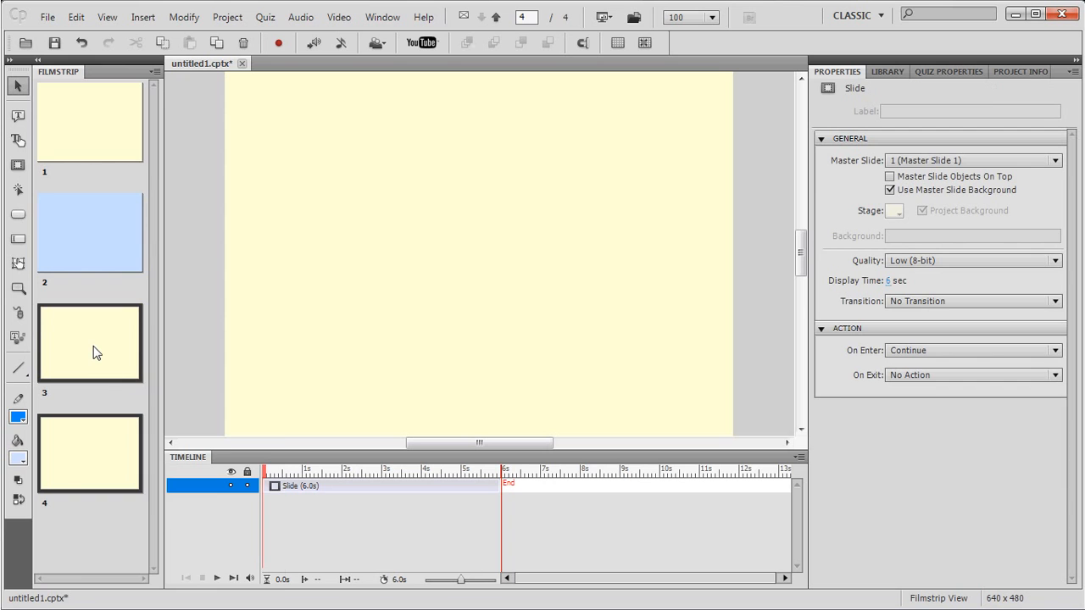
{"action": "right_click", "coordinate": [93, 349]}
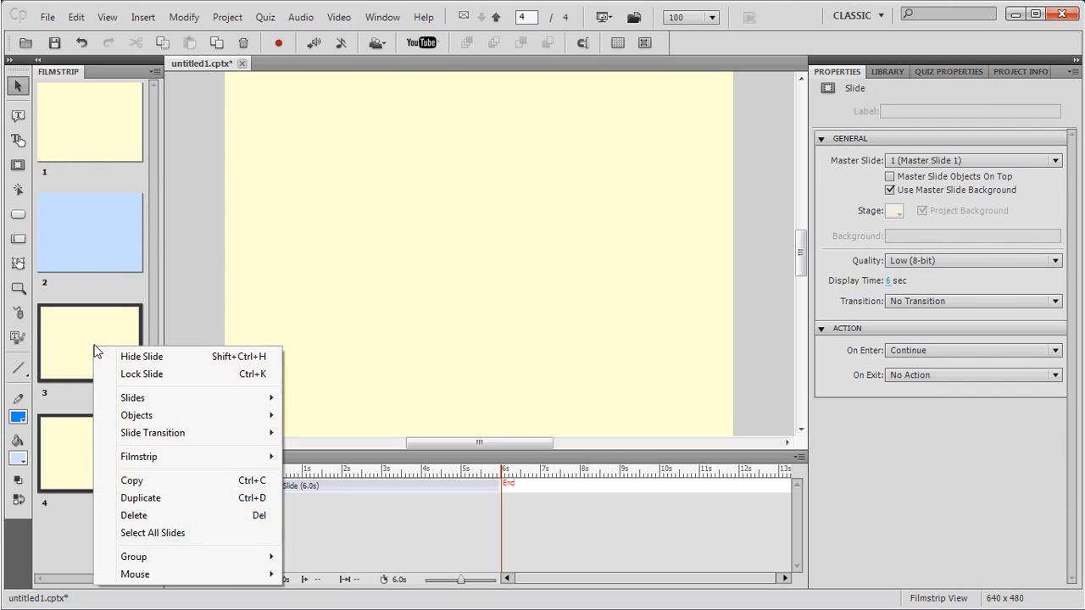
{"action": "left_click", "coordinate": [146, 517]}
{"action": "left_click", "coordinate": [559, 336]}
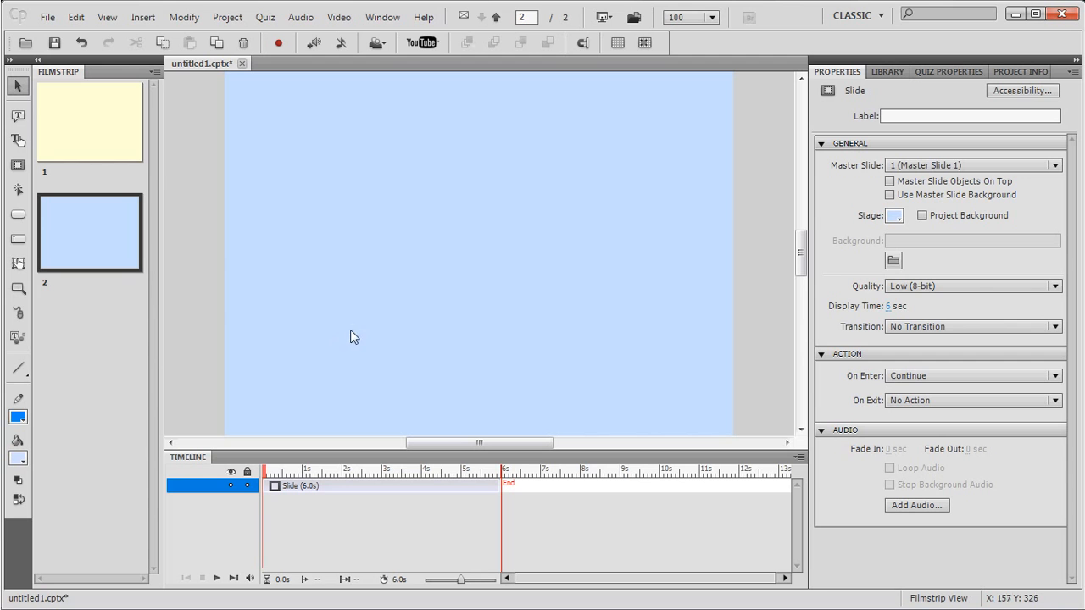
Duplicate the light blue slide 2 and move the original ahead of the pale yellow slide.
{"action": "right_click", "coordinate": [94, 244]}
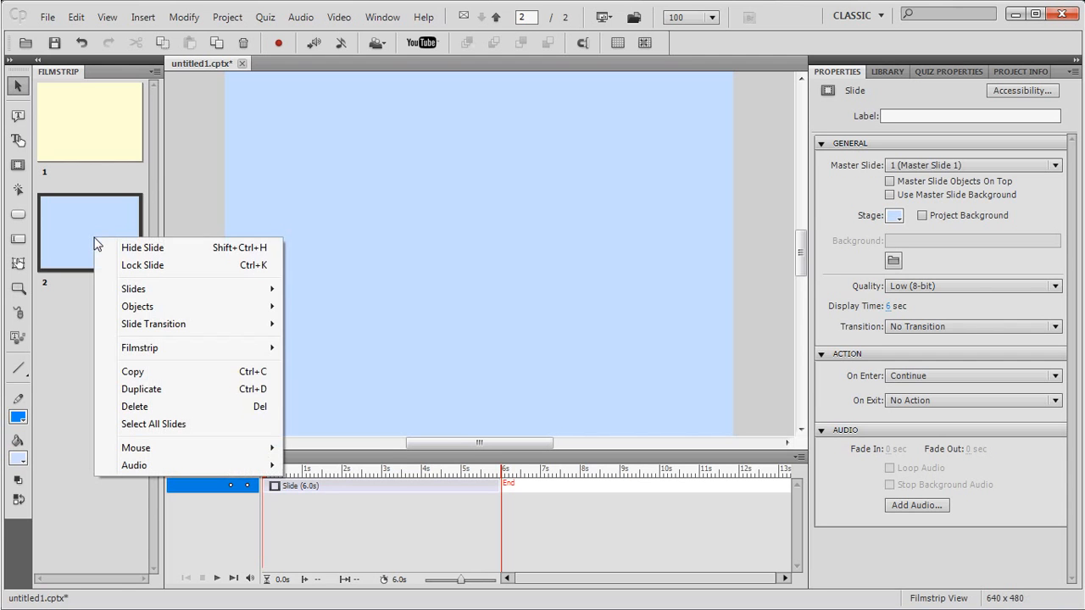
{"action": "left_click", "coordinate": [155, 388]}
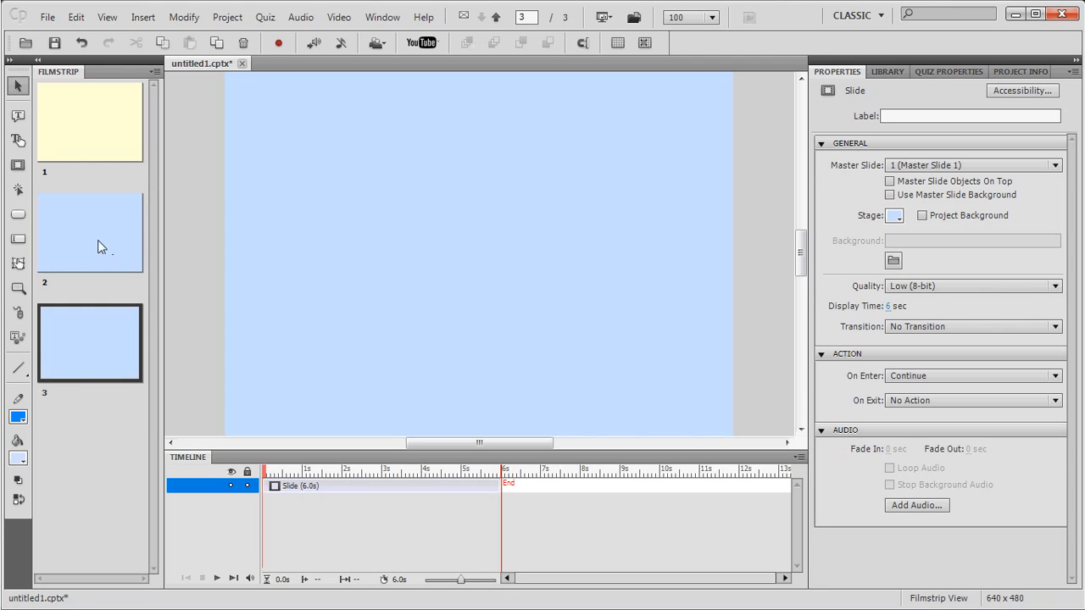
{"action": "left_click_drag", "start_coordinate": [83, 249], "coordinate": [105, 125]}
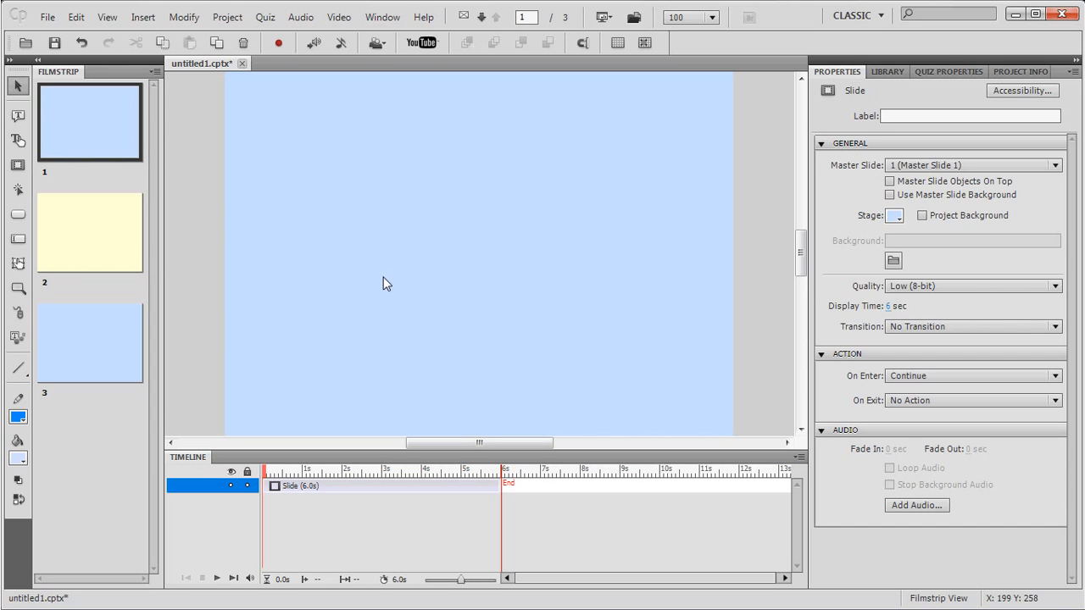
Draw a horizontal line about 565 pixels long with a dark navy stroke across the lower part of slide 1.
{"action": "left_click", "coordinate": [18, 417]}
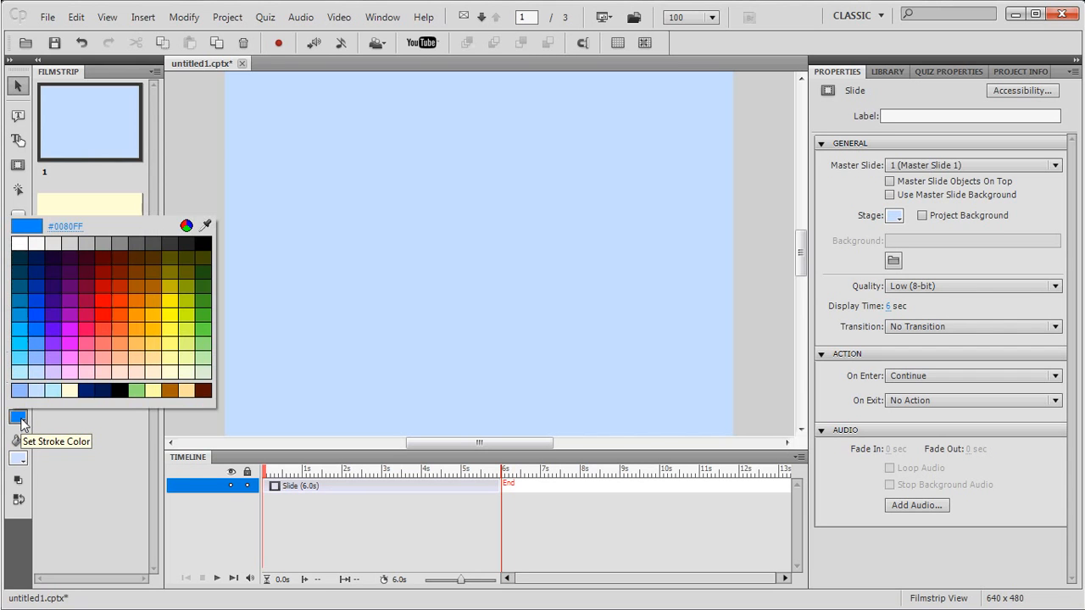
{"action": "left_click", "coordinate": [33, 257]}
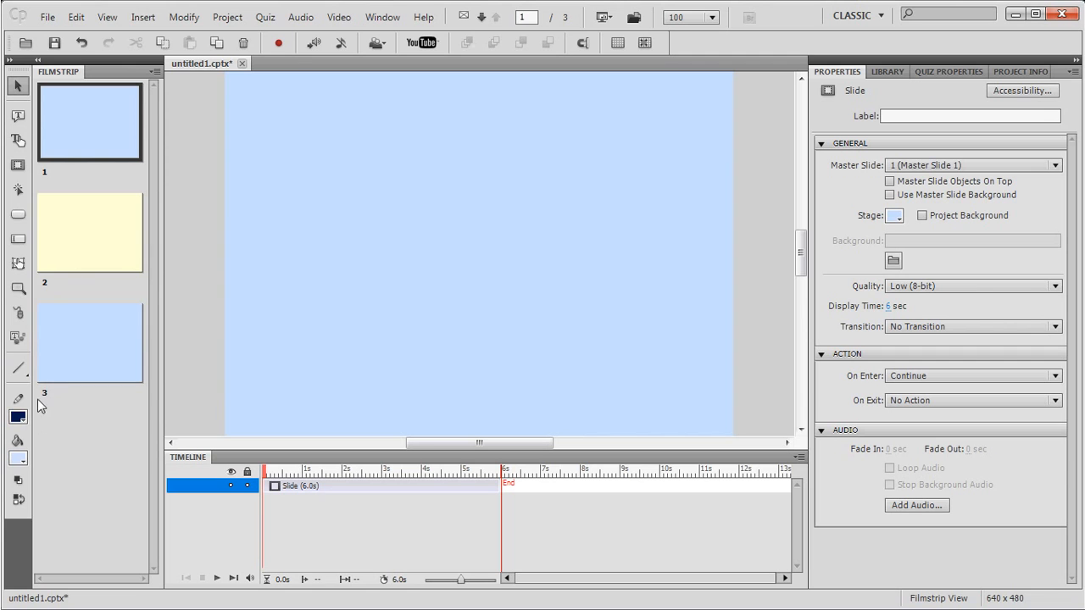
{"action": "left_click", "coordinate": [19, 369]}
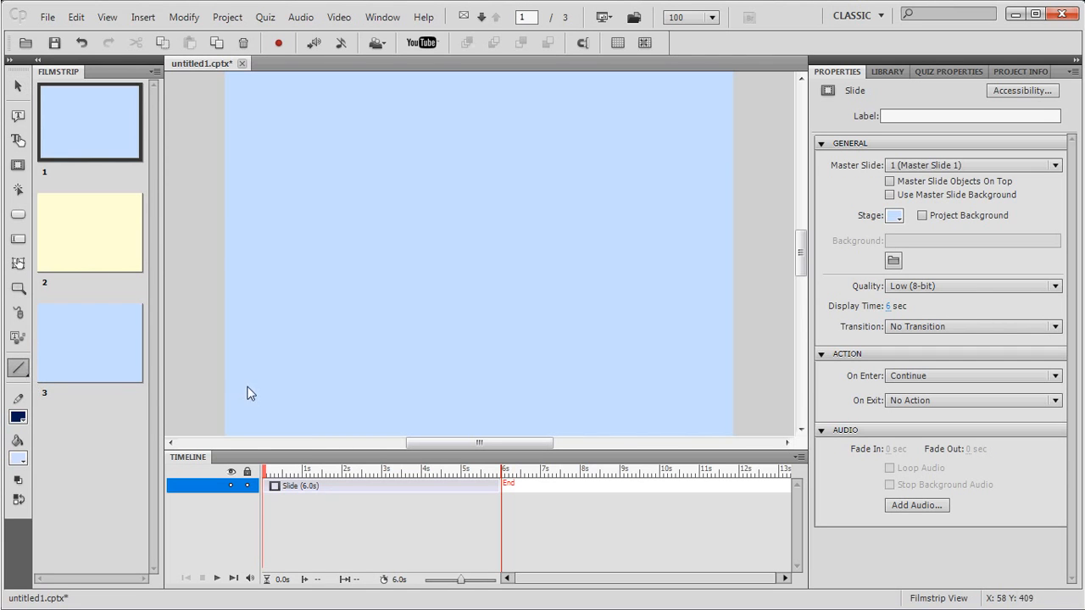
{"action": "left_click_drag", "start_coordinate": [245, 392], "coordinate": [695, 392]}
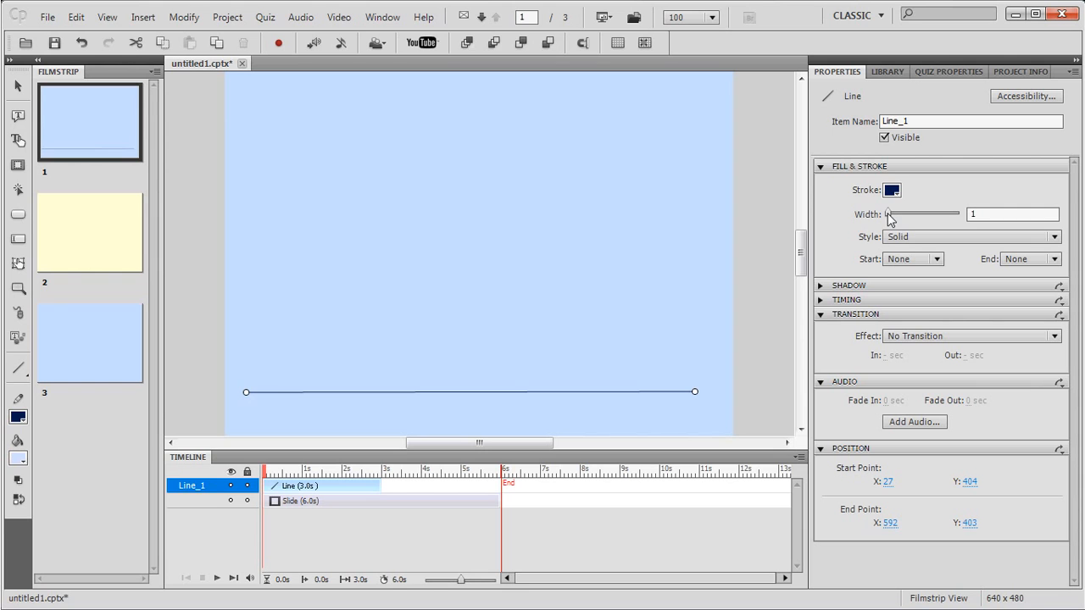
Set the line's stroke width to 50 and try the Dash style before returning it to Solid.
{"action": "left_click_drag", "start_coordinate": [888, 215], "coordinate": [961, 211]}
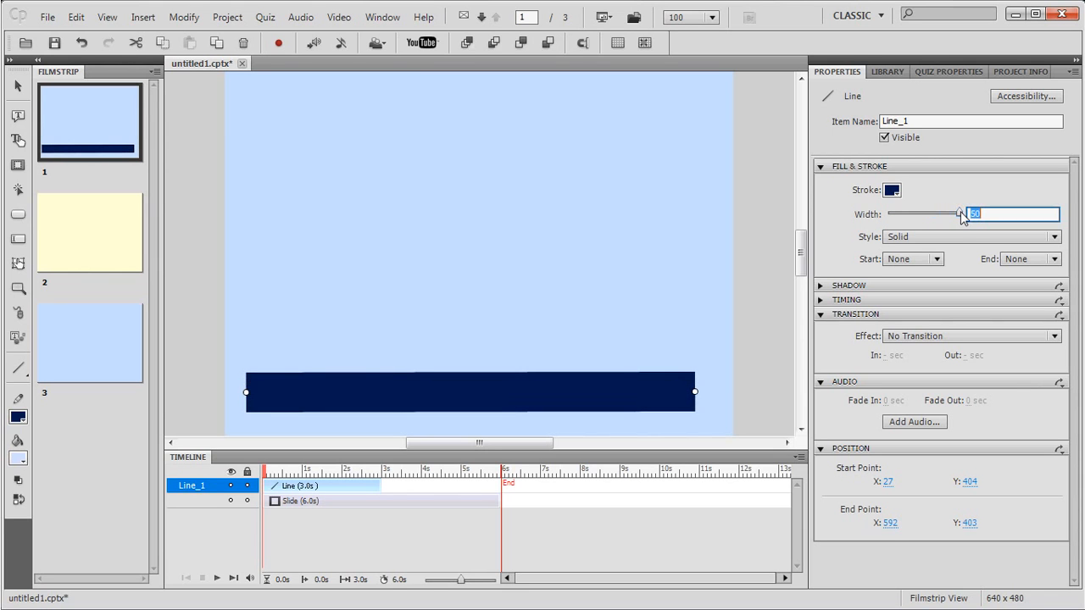
{"action": "left_click", "coordinate": [1055, 239]}
{"action": "left_click", "coordinate": [980, 272]}
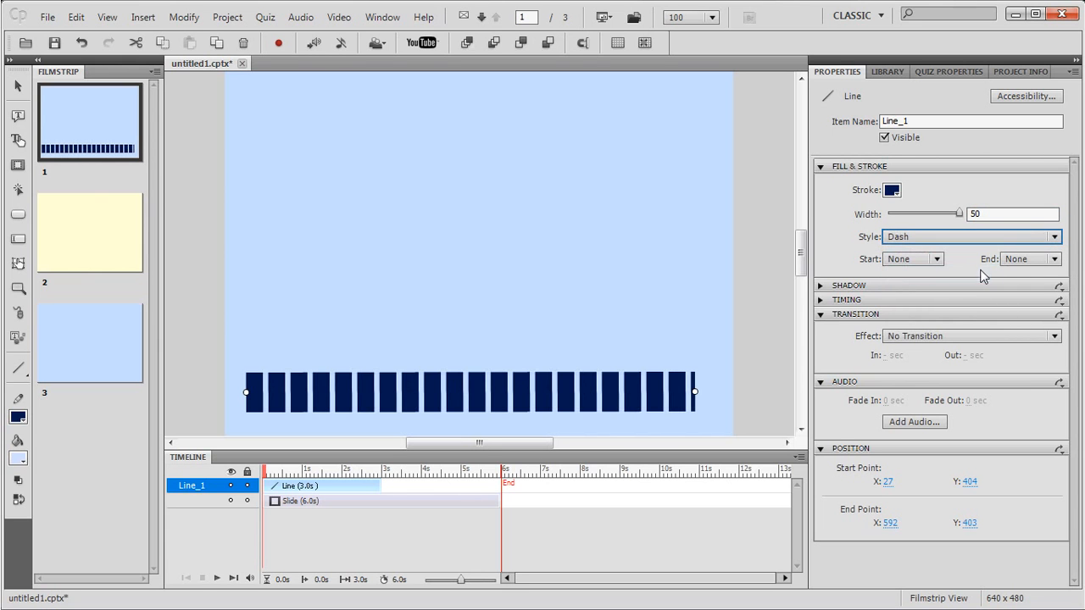
{"action": "left_click", "coordinate": [1055, 237]}
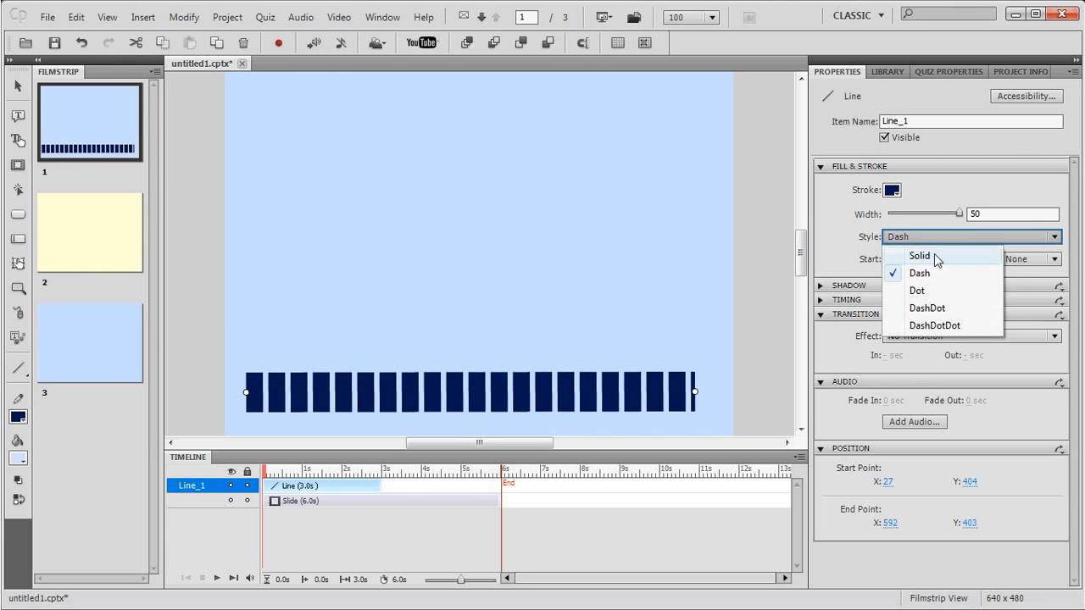
{"action": "left_click", "coordinate": [930, 256]}
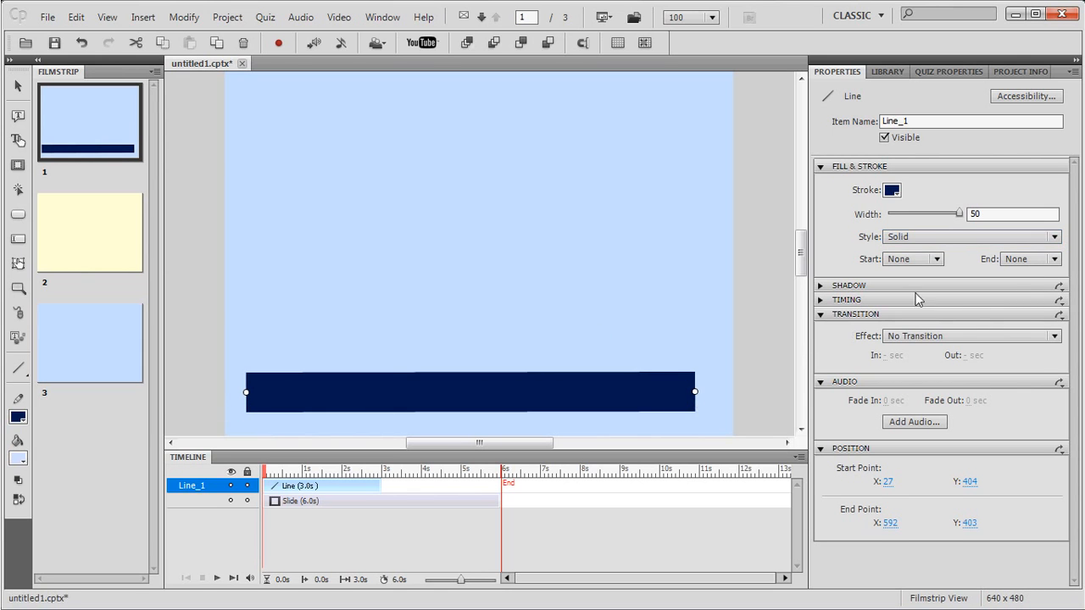
Give the line a Round start and move it so its start point sits at about X 49, Y 412.
{"action": "left_click", "coordinate": [938, 259]}
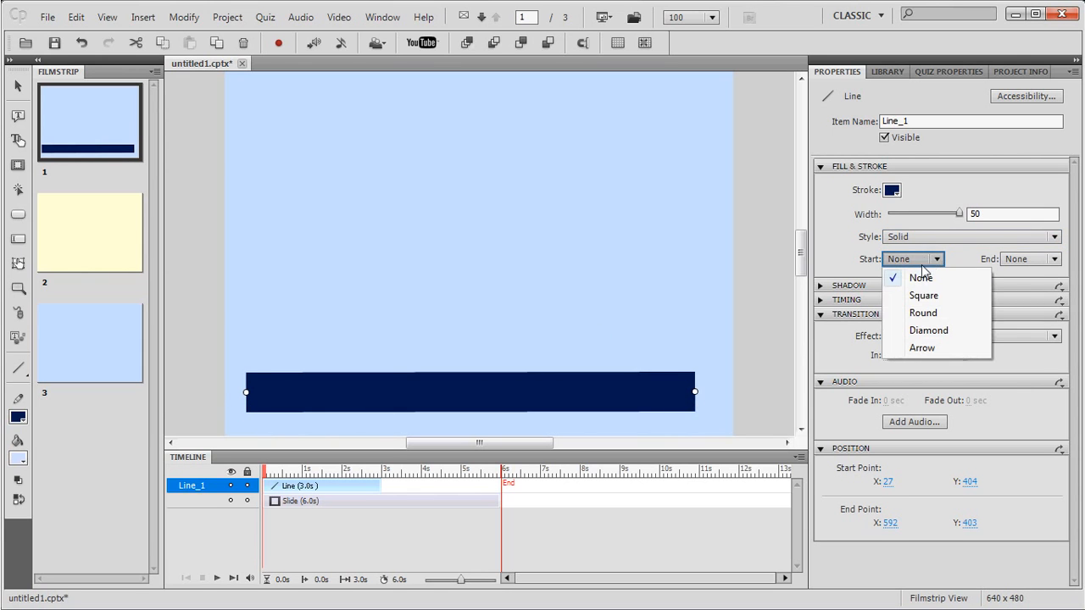
{"action": "left_click", "coordinate": [927, 311]}
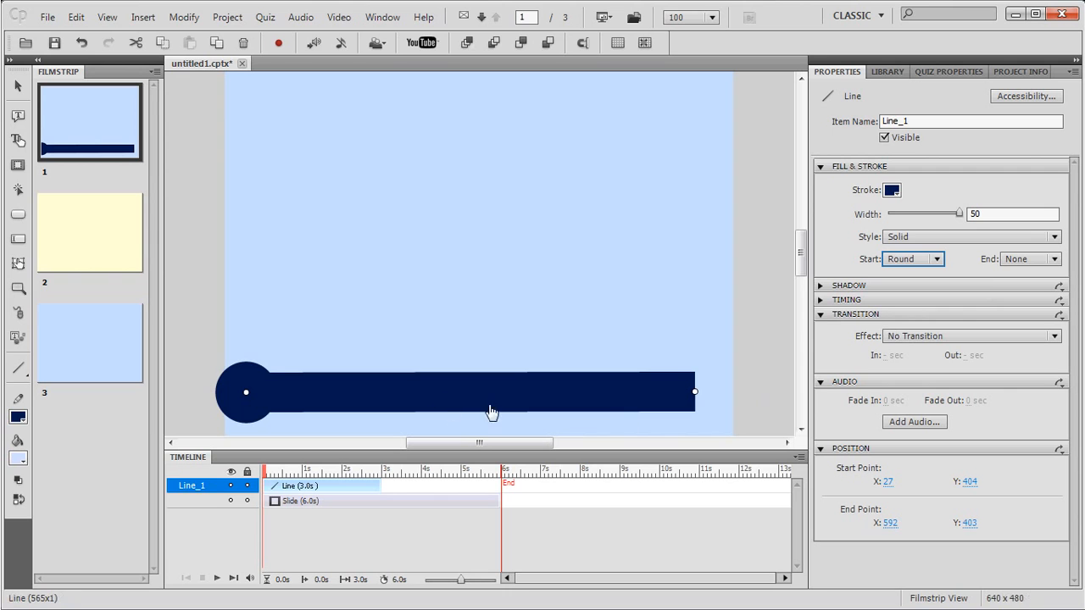
{"action": "left_click_drag", "start_coordinate": [278, 394], "coordinate": [295, 408]}
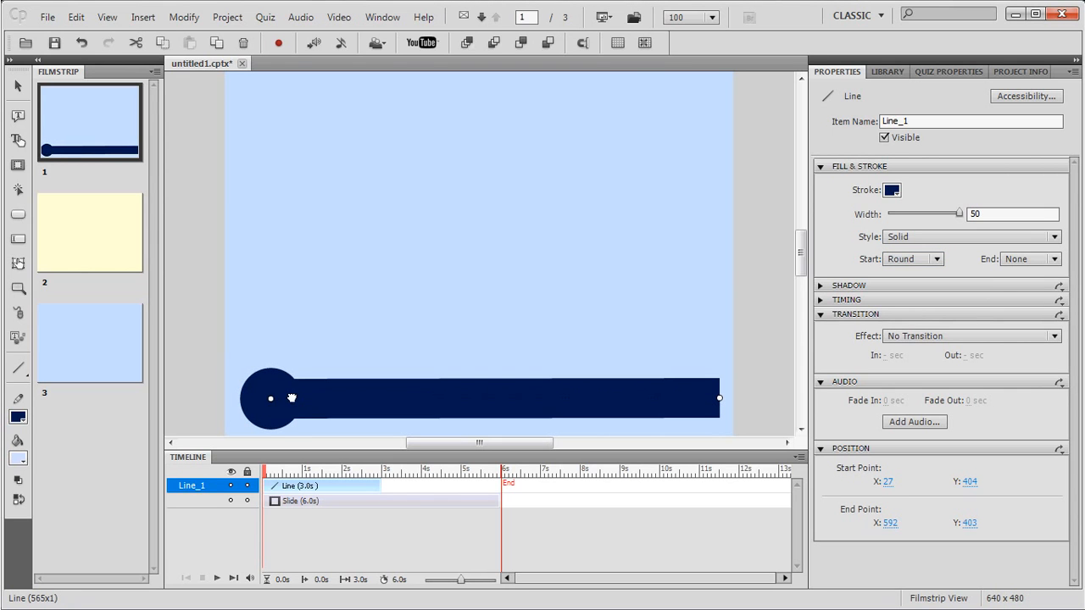
{"action": "key", "text": "shift+Left"}
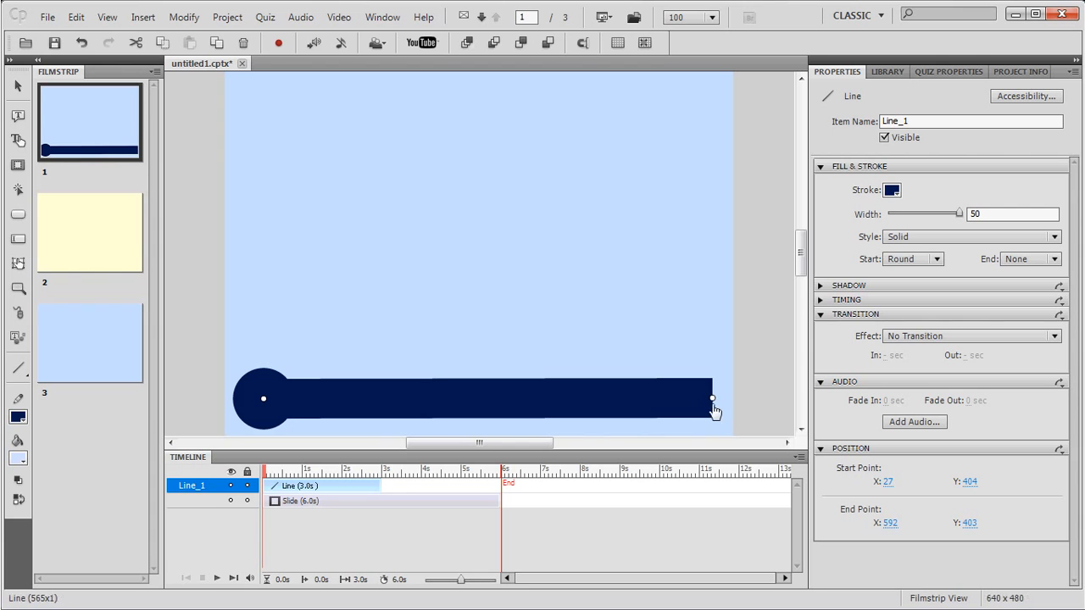
Extend the line's end point to the slide's right edge at X 640 and level it at Y 412.
{"action": "left_click_drag", "start_coordinate": [710, 398], "coordinate": [733, 405]}
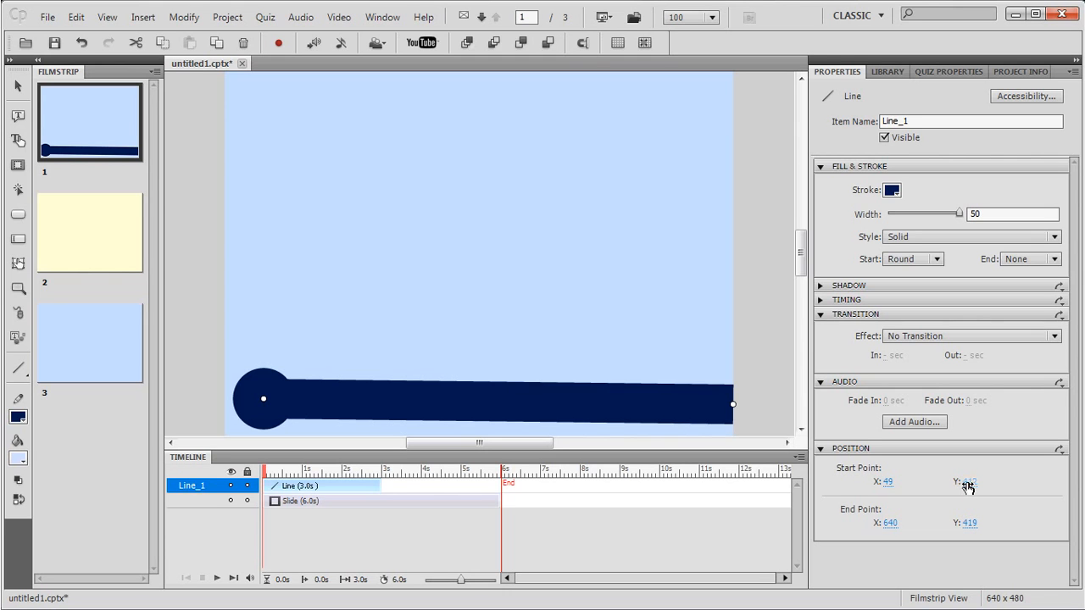
{"action": "left_click", "coordinate": [971, 524]}
{"action": "type", "text": "41"}
{"action": "key", "text": "Return"}
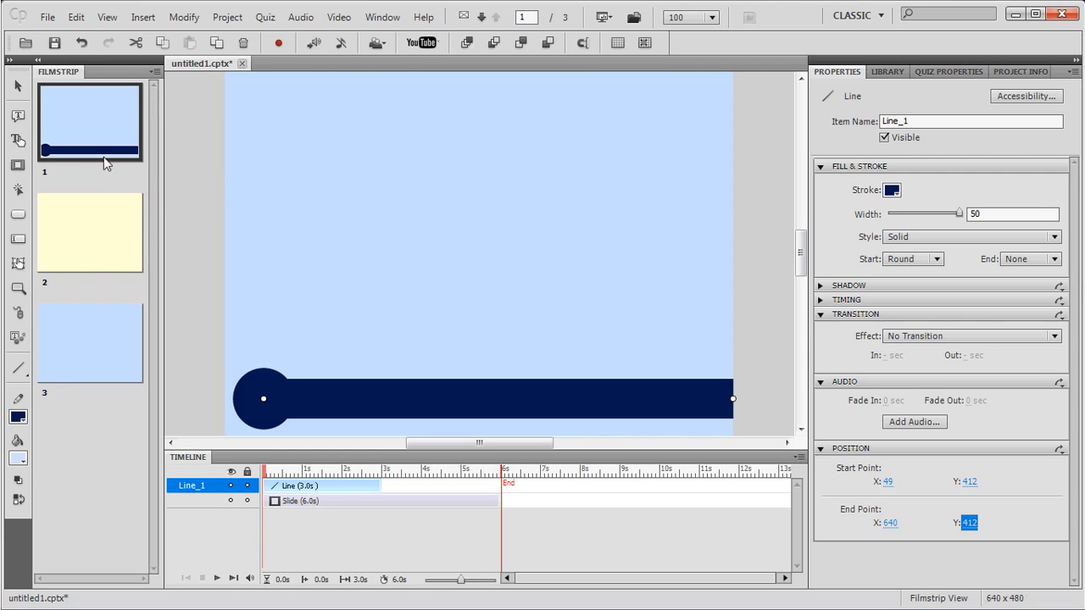
Draw a second horizontal line about 571 pixels long across the upper part of slide 1.
{"action": "left_click", "coordinate": [18, 369]}
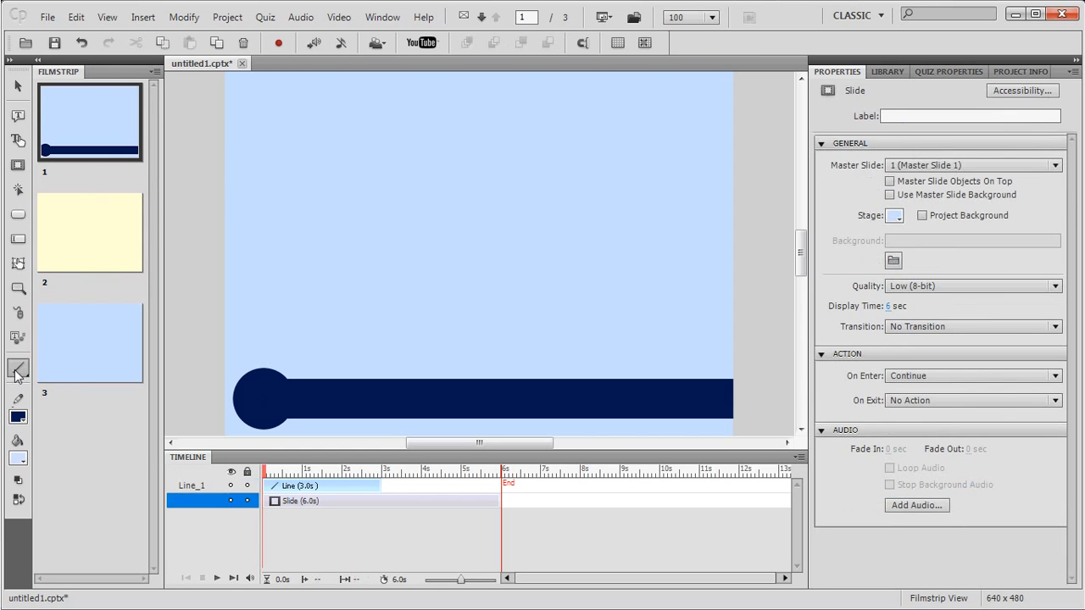
{"action": "left_click_drag", "start_coordinate": [249, 102], "coordinate": [496, 102]}
{"action": "left_click_drag", "start_coordinate": [641, 103], "coordinate": [702, 104]}
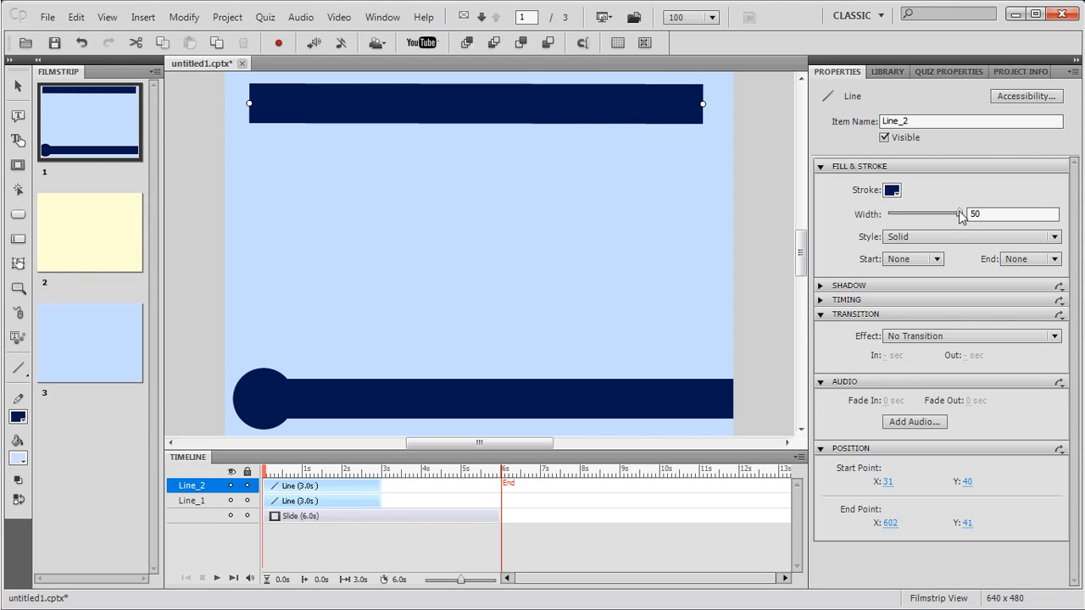
Set the upper line's stroke width to 31 and its style to Dash.
{"action": "left_click_drag", "start_coordinate": [959, 214], "coordinate": [932, 218]}
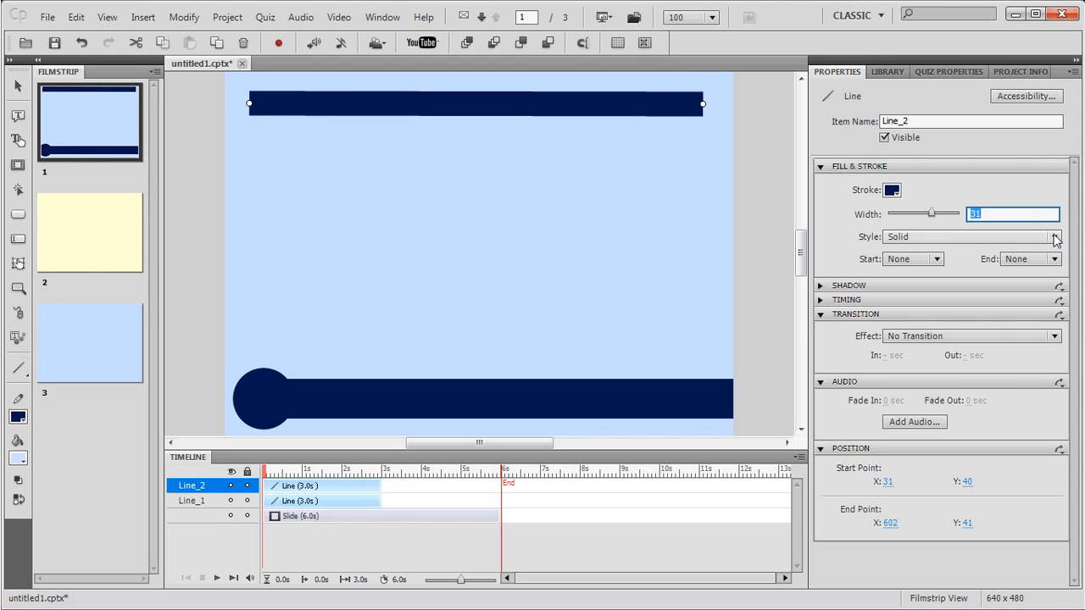
{"action": "left_click", "coordinate": [1055, 237]}
{"action": "left_click", "coordinate": [913, 272]}
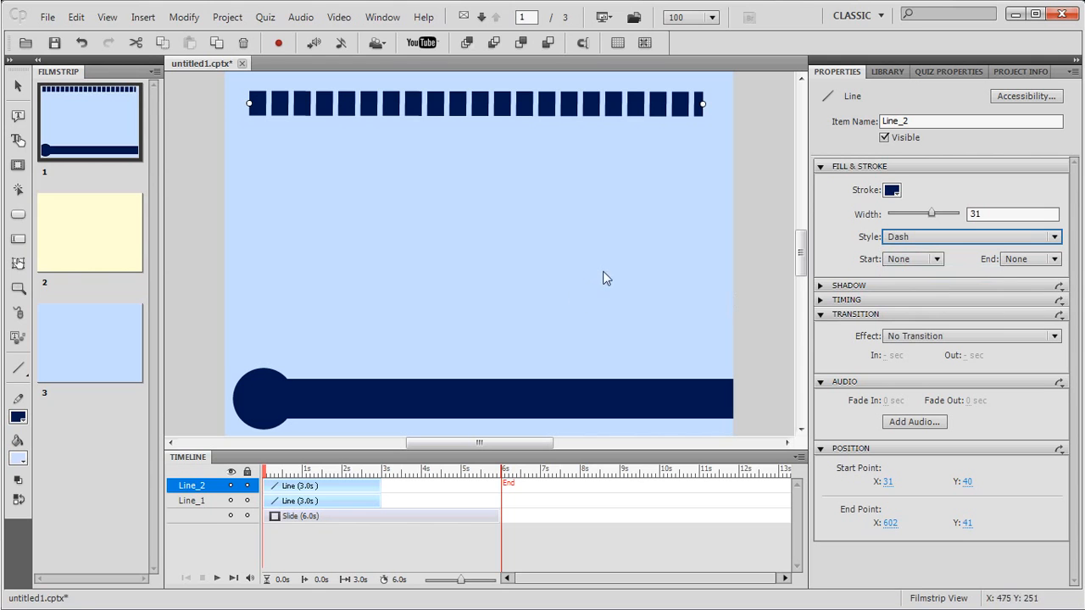
Give the dashed line a Fade In and Out transition with 2 seconds in and 4 seconds out.
{"action": "left_click", "coordinate": [427, 111]}
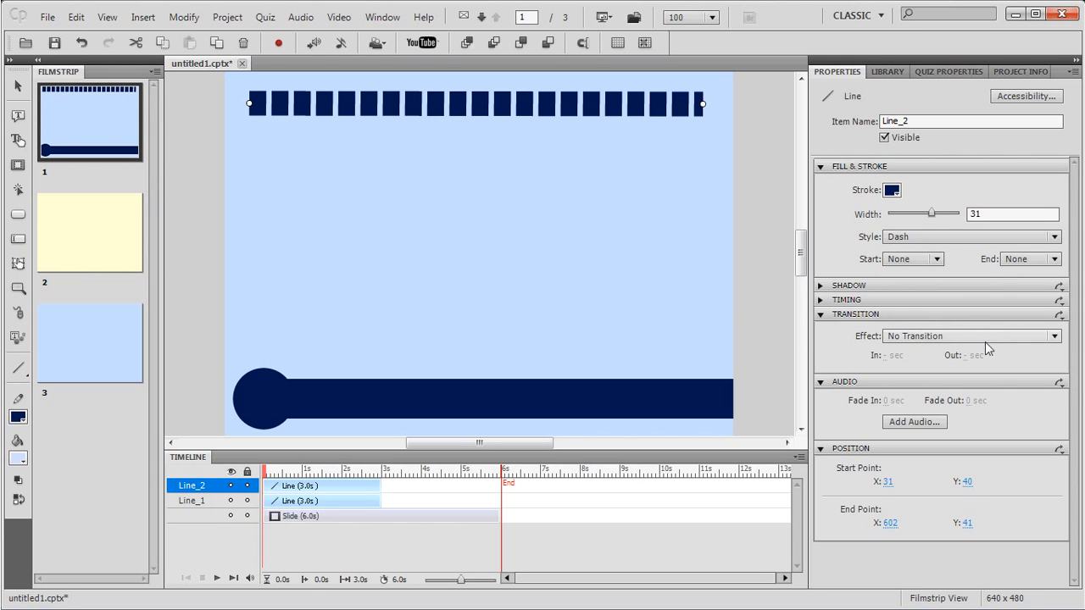
{"action": "left_click", "coordinate": [1054, 337]}
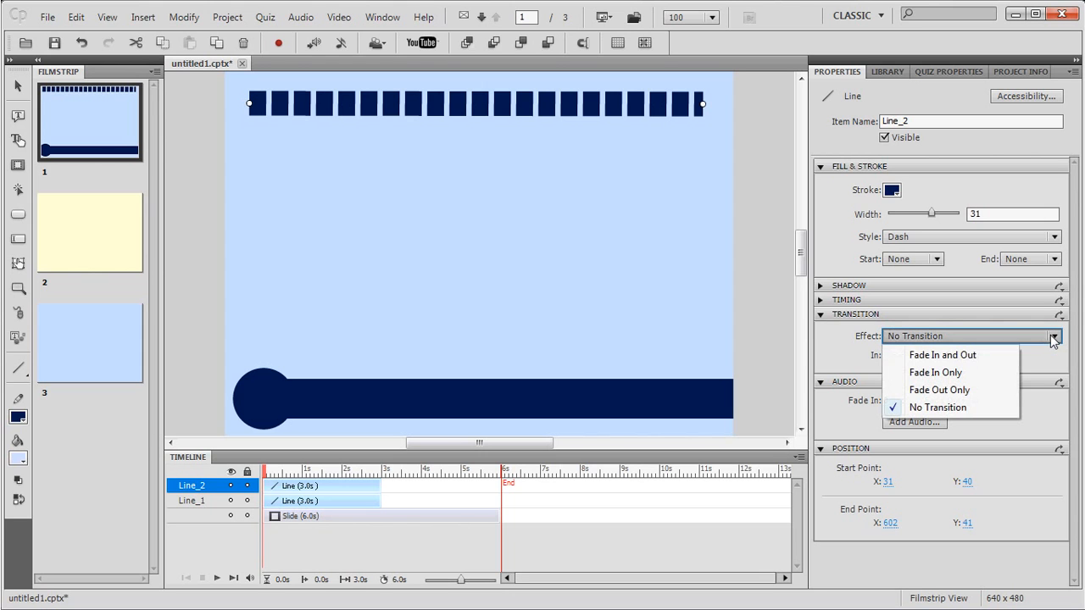
{"action": "left_click", "coordinate": [945, 356]}
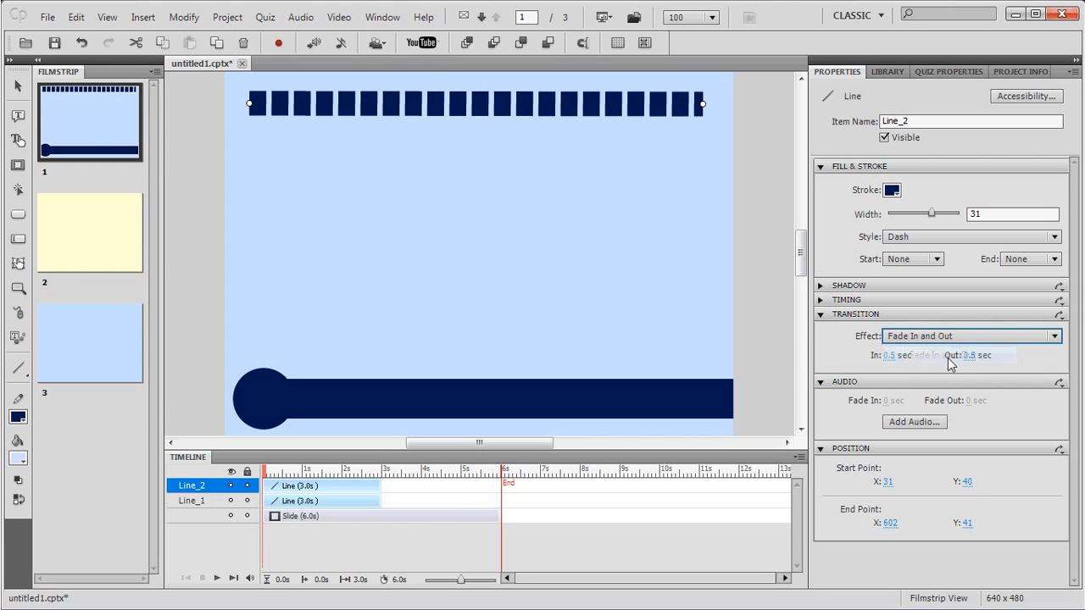
{"action": "left_click", "coordinate": [889, 356]}
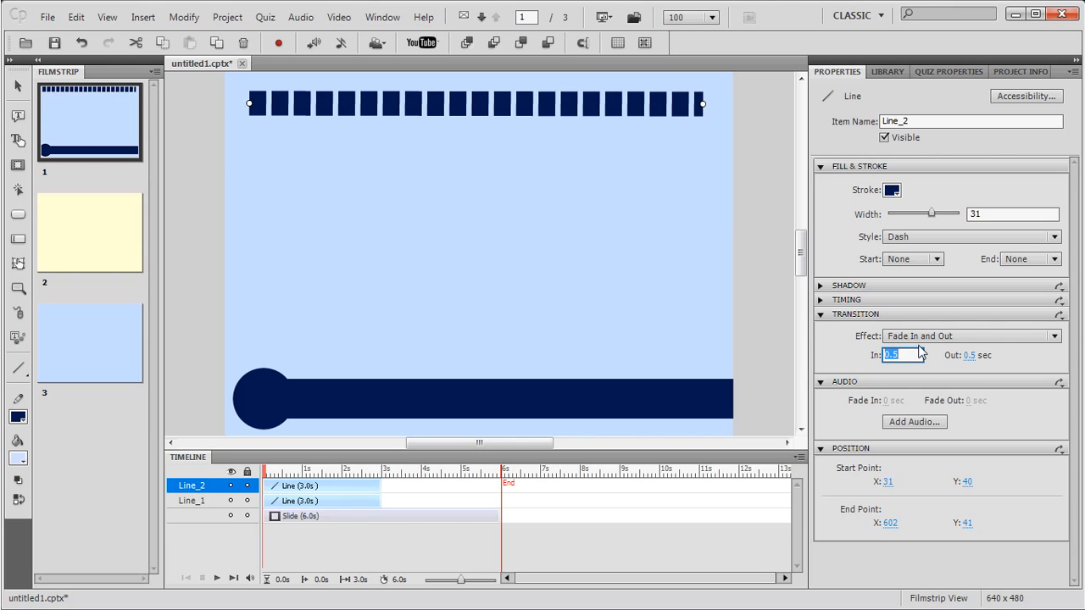
{"action": "type", "text": "1"}
{"action": "left_click", "coordinate": [968, 355]}
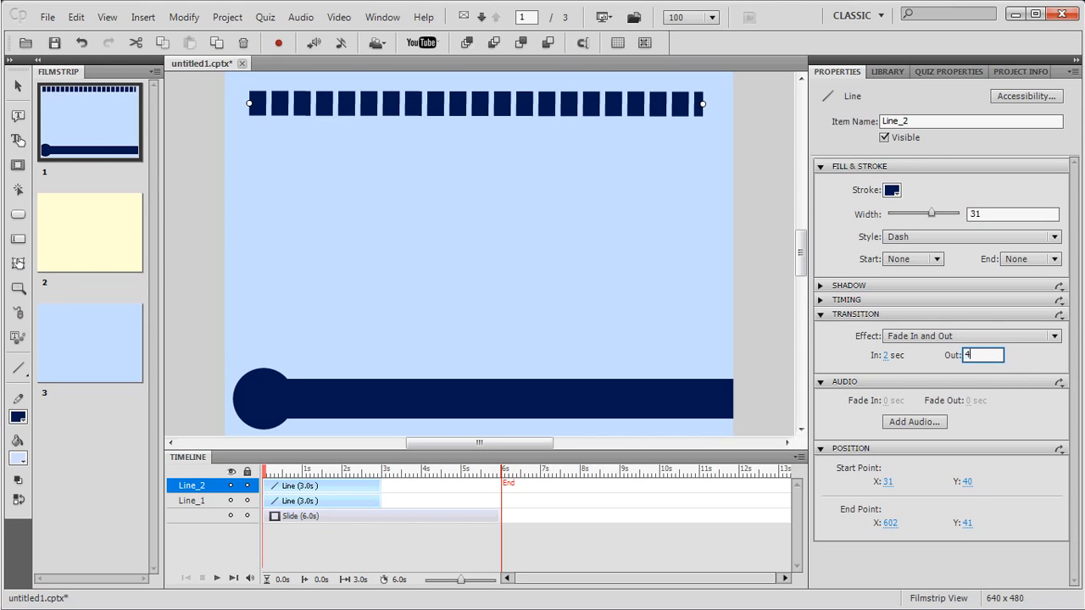
Insert a text animation on slide 1 and replace its sample text with "Life is Good!!".
{"action": "left_click", "coordinate": [480, 257]}
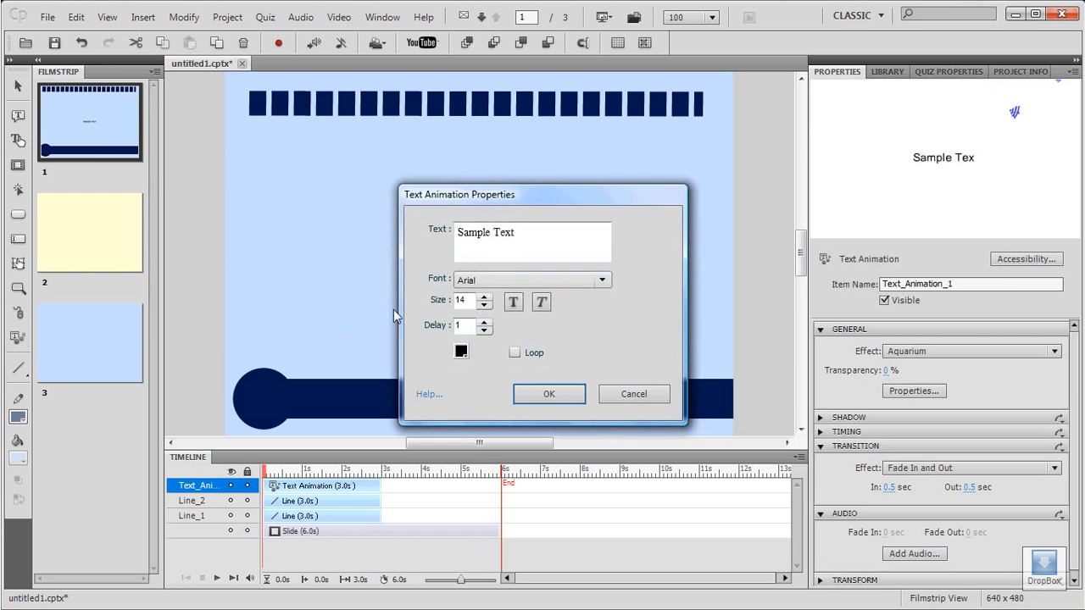
{"action": "left_click", "coordinate": [516, 233]}
{"action": "key", "text": "BackSpace"}
{"action": "key", "text": "BackSpace"}
{"action": "key", "text": "BackSpace"}
{"action": "key", "text": "BackSpace"}
{"action": "key", "text": "BackSpace"}
{"action": "key", "text": "BackSpace"}
{"action": "key", "text": "BackSpace"}
{"action": "key", "text": "BackSpace"}
{"action": "key", "text": "BackSpace"}
{"action": "key", "text": "BackSpace"}
{"action": "key", "text": "BackSpace"}
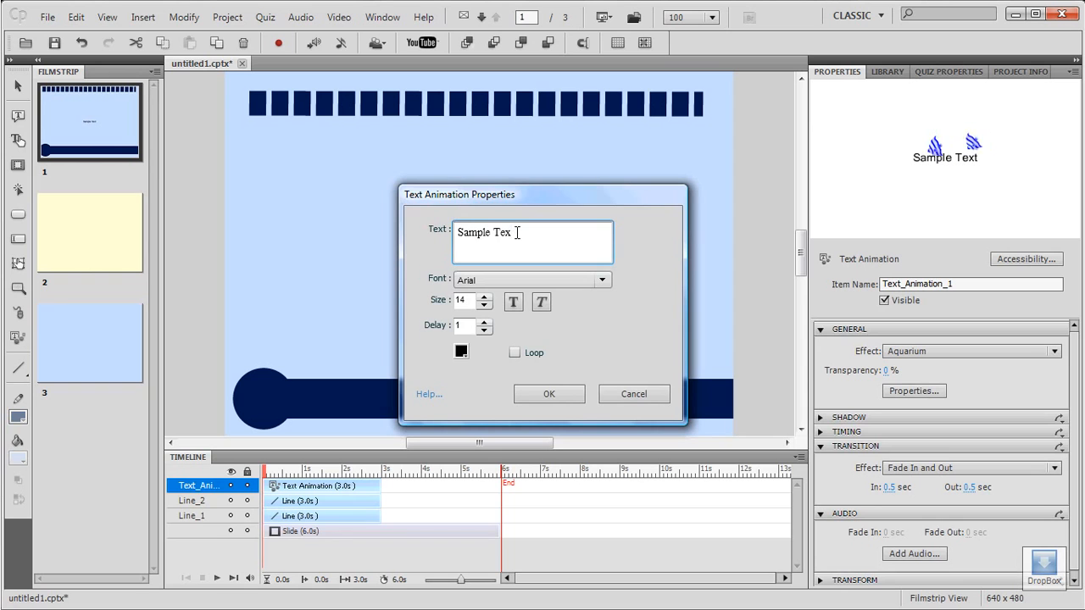
{"action": "type", "text": "Life"}
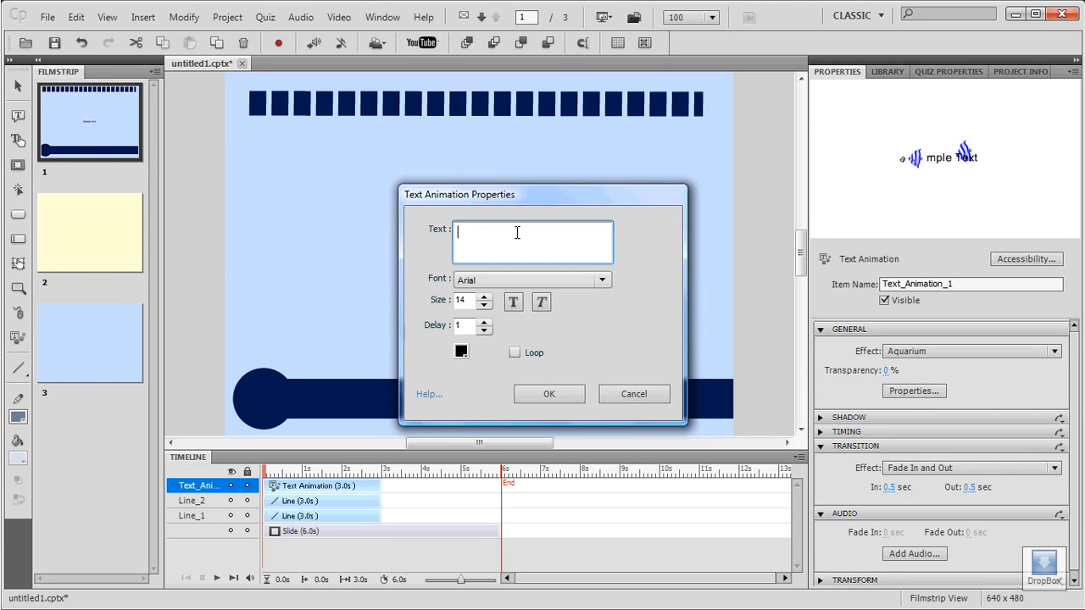
{"action": "type", "text": " is"}
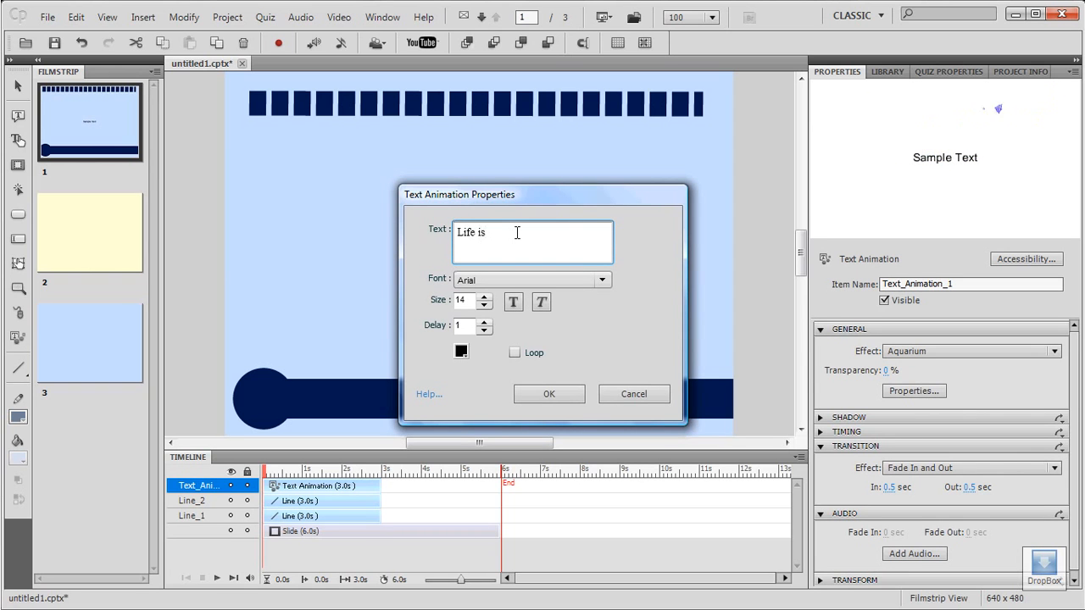
{"action": "type", "text": " Good!!"}
Change the text animation's font to Book Antiqua.
{"action": "left_click", "coordinate": [601, 281]}
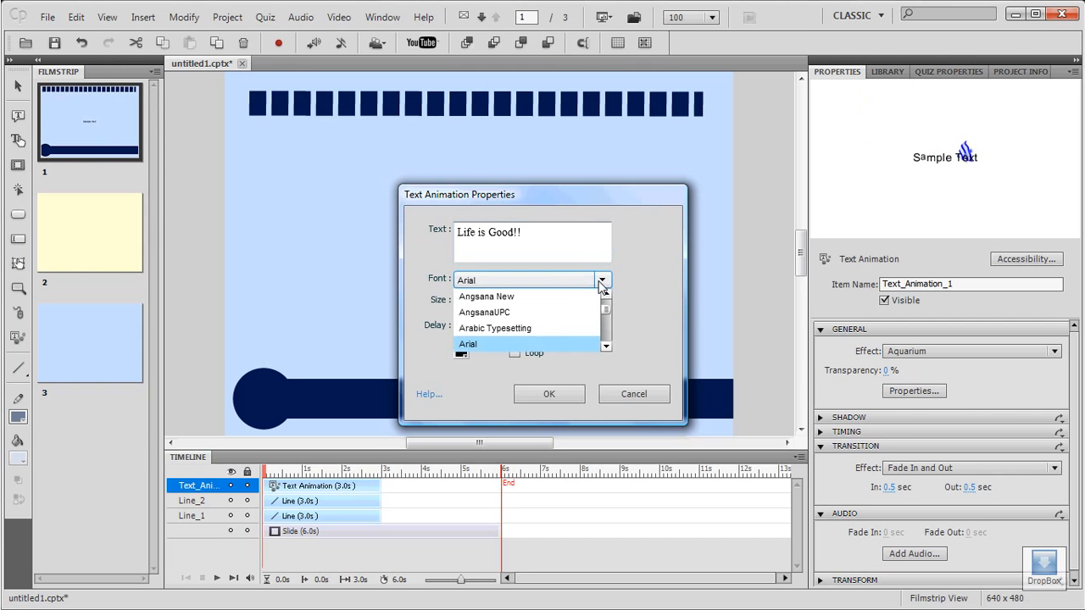
{"action": "left_click", "coordinate": [606, 347]}
{"action": "left_click", "coordinate": [606, 348]}
{"action": "left_click", "coordinate": [606, 348]}
{"action": "left_click", "coordinate": [515, 337]}
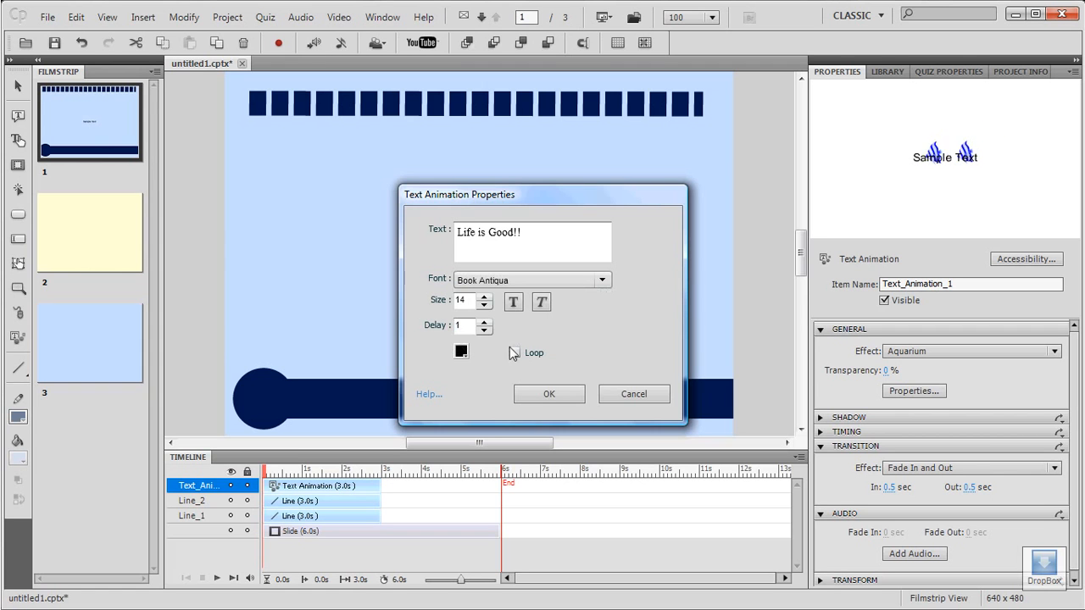
Increase the text animation's font size to 48.
{"action": "left_click", "coordinate": [484, 298]}
{"action": "left_click", "coordinate": [484, 298]}
{"action": "left_click", "coordinate": [484, 298]}
{"action": "left_click", "coordinate": [484, 298]}
{"action": "left_click", "coordinate": [484, 297]}
{"action": "left_click", "coordinate": [484, 297]}
{"action": "left_click", "coordinate": [484, 298]}
{"action": "left_click", "coordinate": [484, 297]}
{"action": "left_click", "coordinate": [484, 297]}
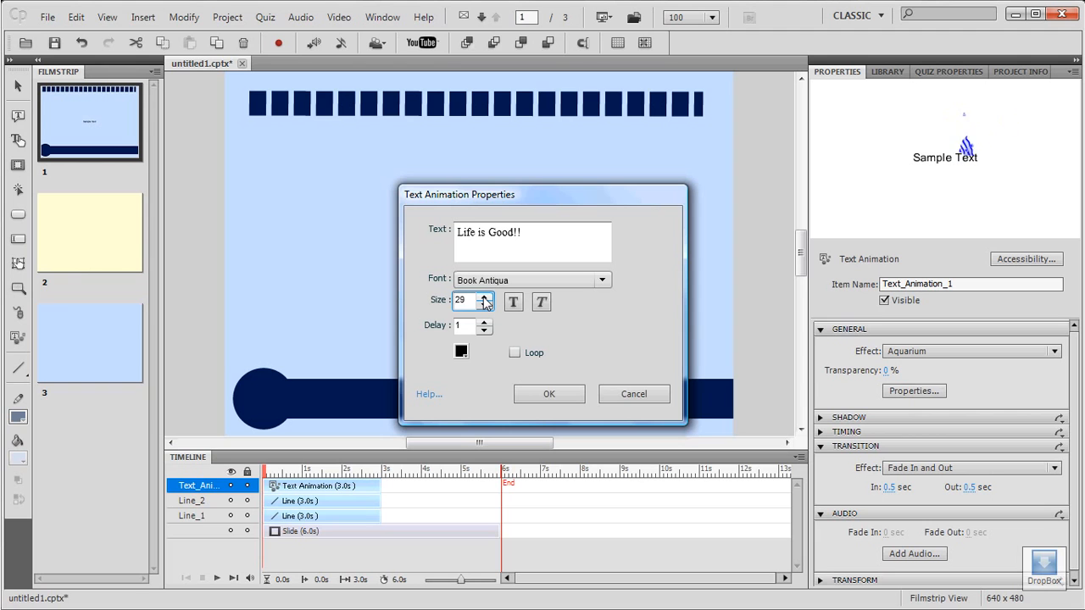
{"action": "left_click", "coordinate": [484, 297]}
{"action": "left_click", "coordinate": [484, 298]}
{"action": "left_click", "coordinate": [484, 297]}
{"action": "left_click", "coordinate": [484, 298]}
{"action": "left_click", "coordinate": [484, 298]}
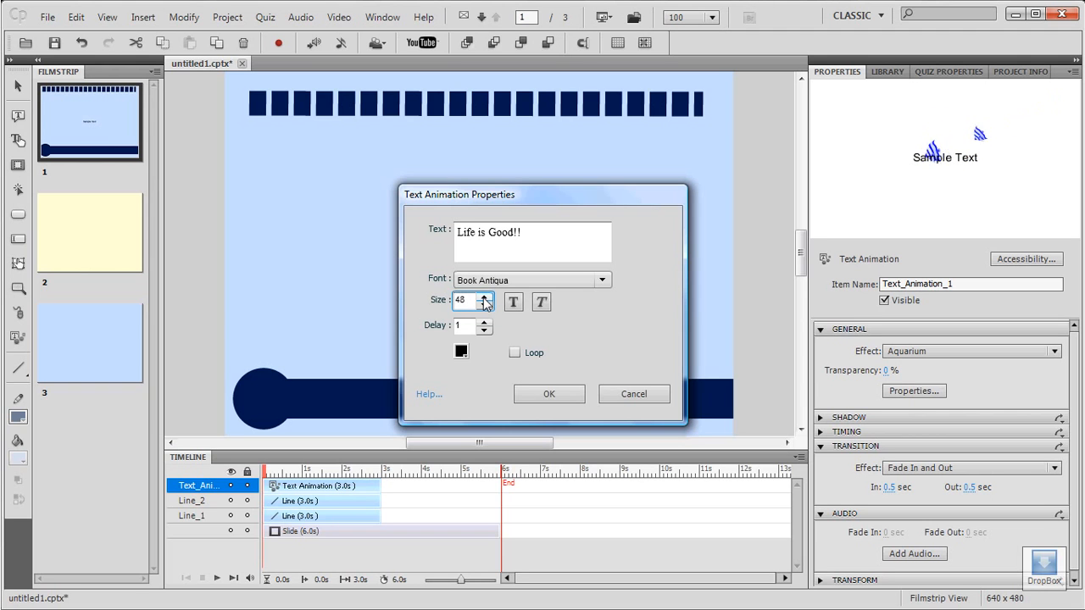
Color the animated text dark navy and turn on looping, applying the text animation properties.
{"action": "left_click", "coordinate": [461, 352]}
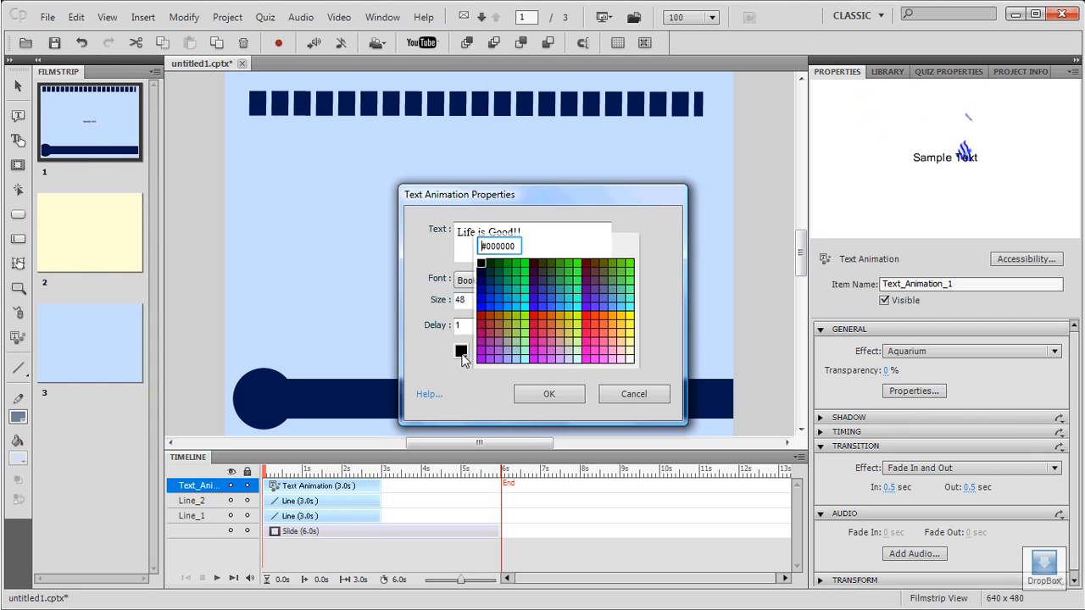
{"action": "left_click", "coordinate": [481, 278]}
{"action": "left_click", "coordinate": [514, 352]}
{"action": "left_click", "coordinate": [555, 394]}
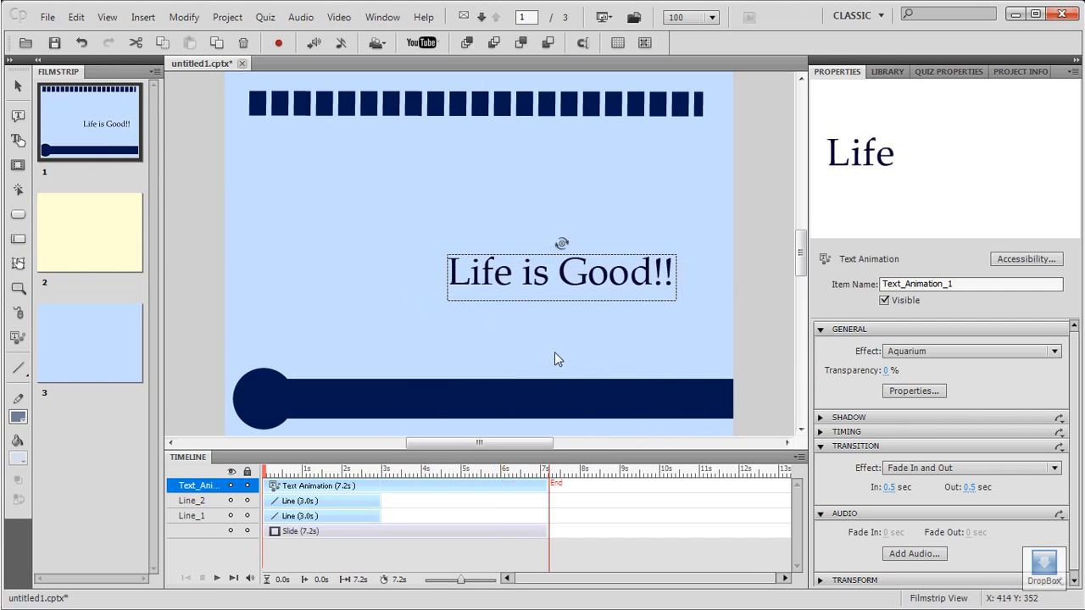
Move the text animation to the left half of the slide and change its effect to Fly_Away.
{"action": "left_click_drag", "start_coordinate": [533, 280], "coordinate": [355, 251]}
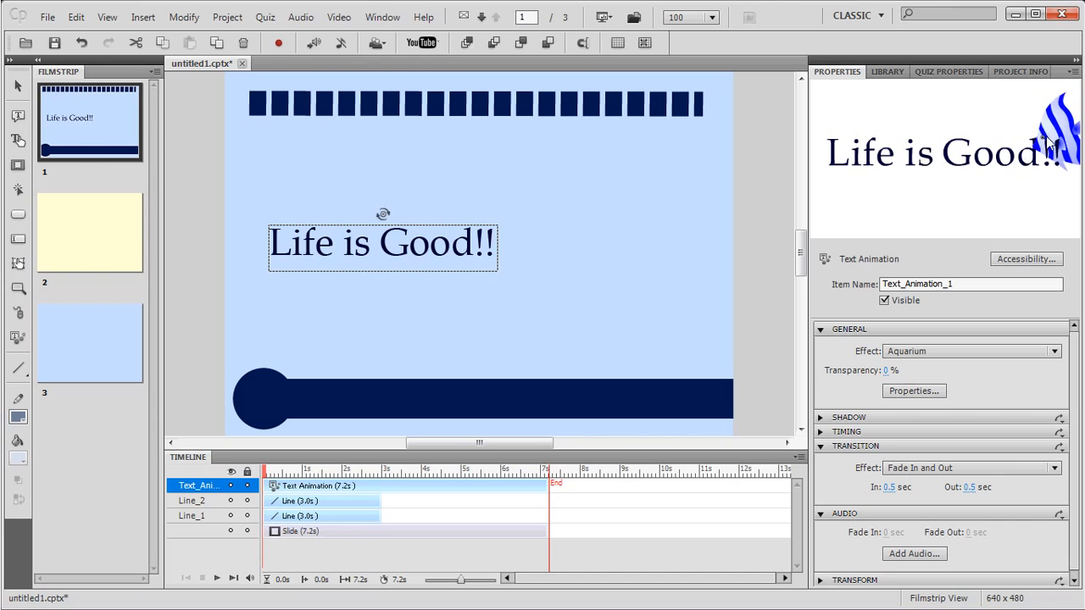
{"action": "left_click", "coordinate": [1055, 354]}
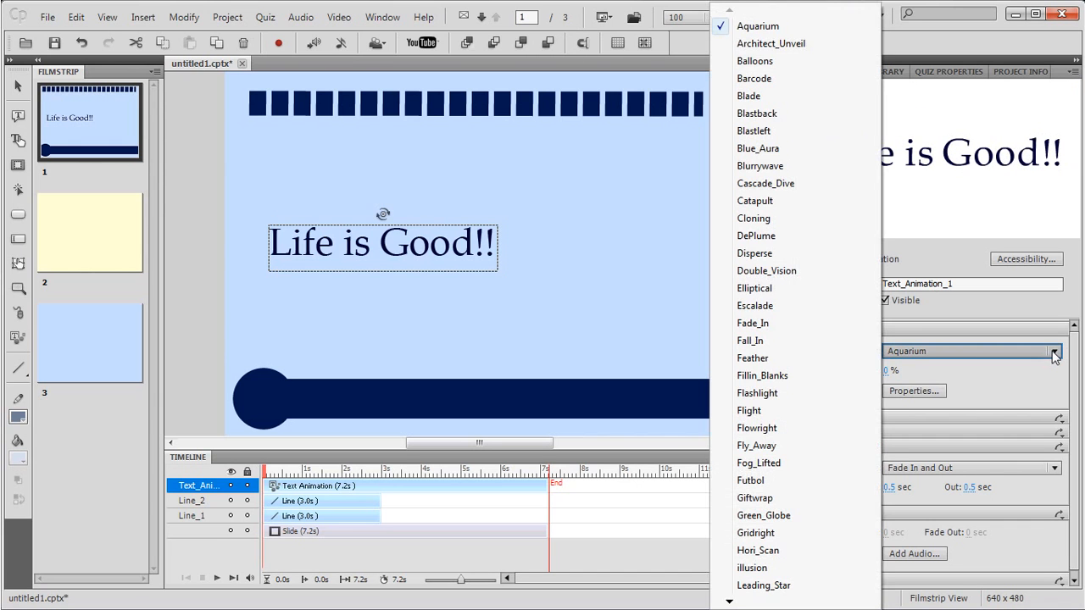
{"action": "left_click", "coordinate": [773, 446]}
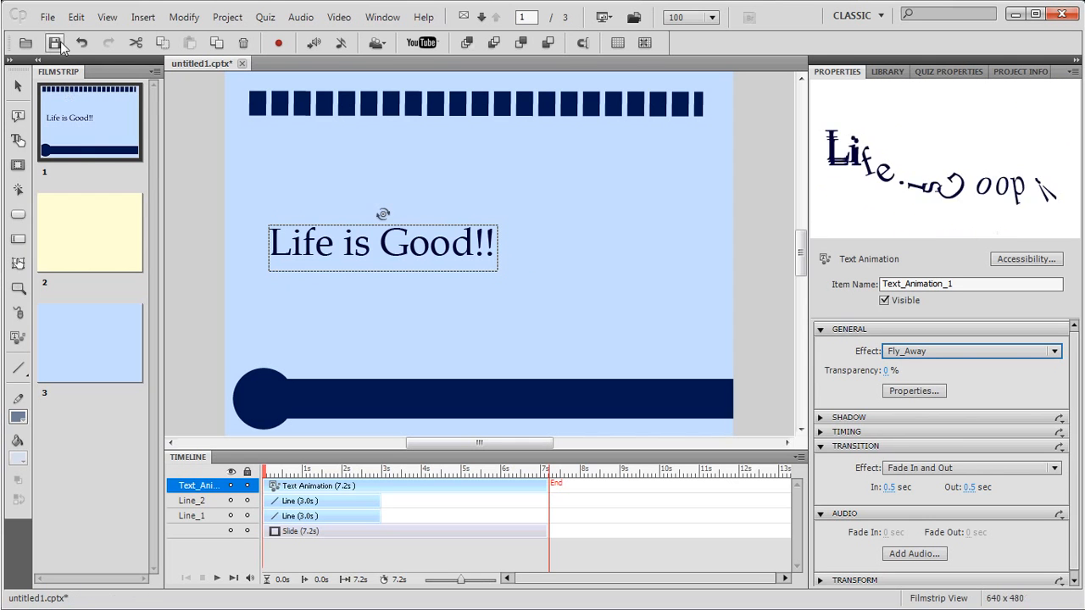
Preview slide 1 by playing it in place to examine the lines and the text animation.
{"action": "left_click", "coordinate": [48, 18]}
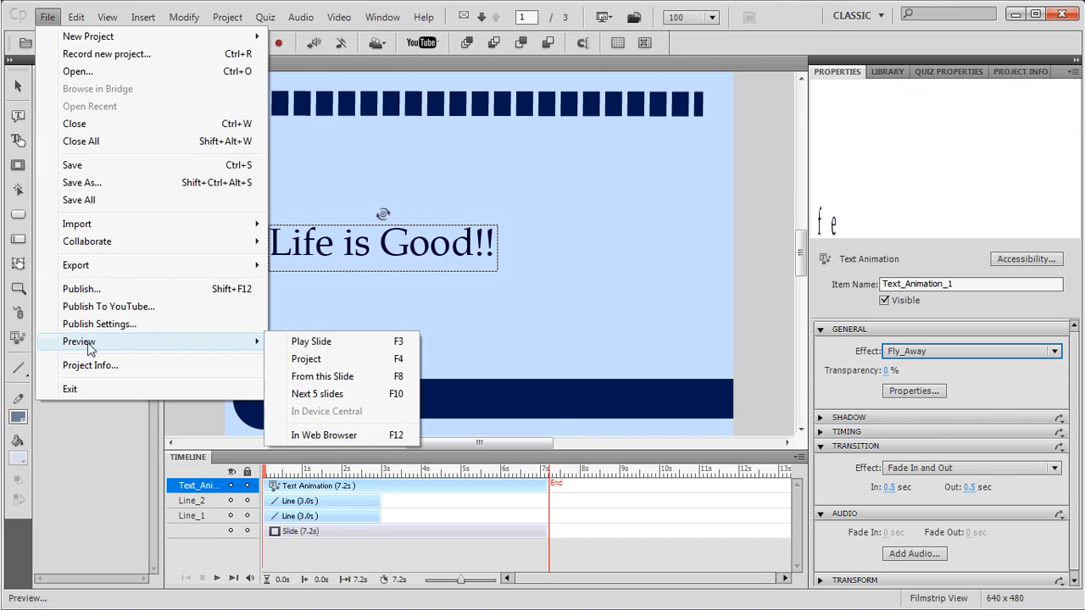
{"action": "mouse_move", "coordinate": [234, 342]}
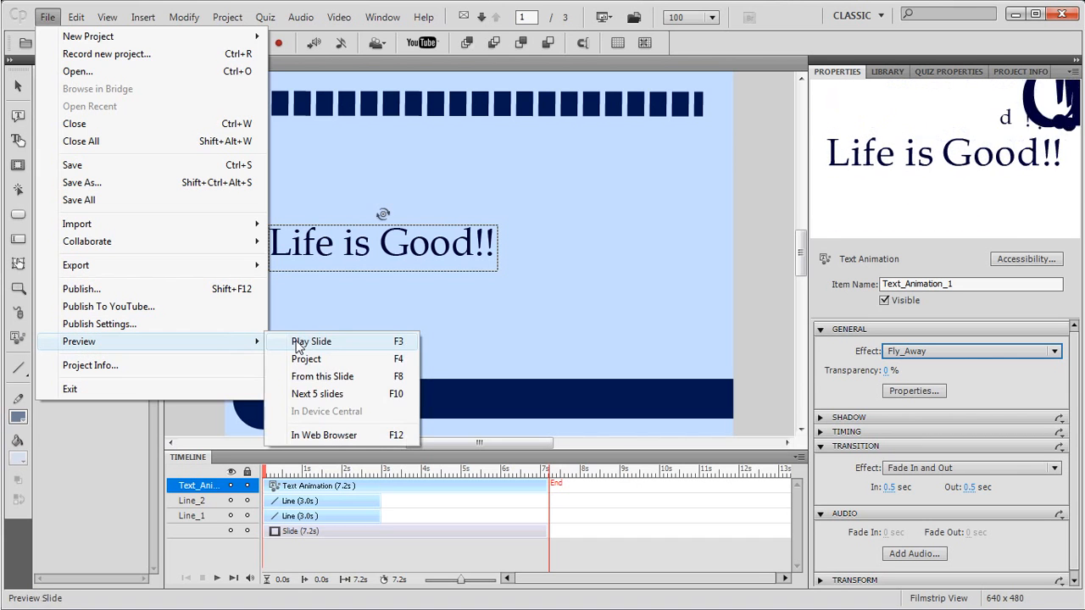
{"action": "left_click", "coordinate": [305, 343]}
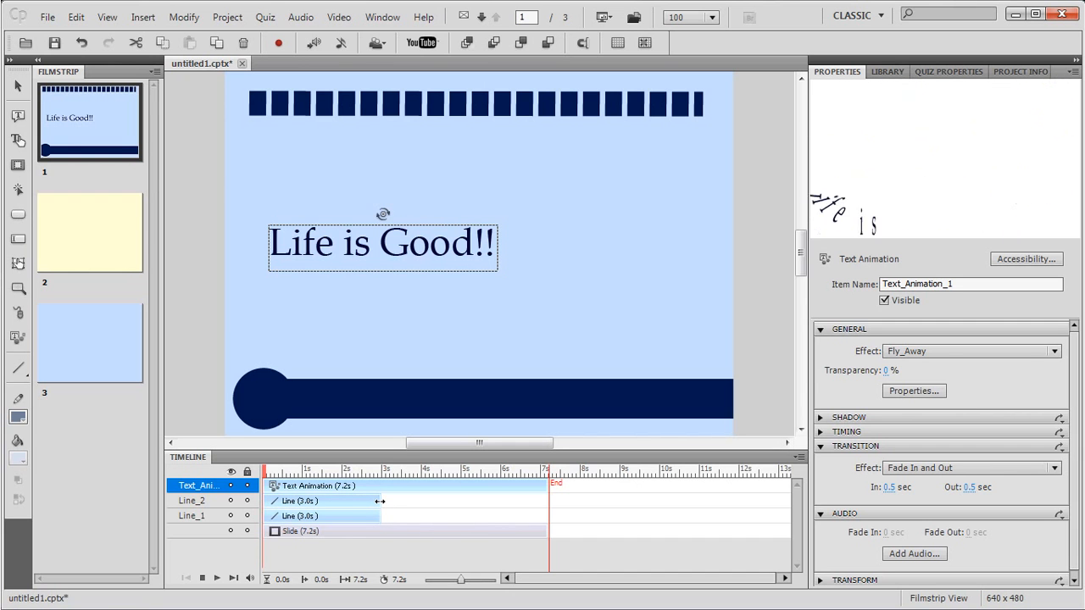
Extend both lines on slide 1 to 7.2 seconds so they last until the slide's end.
{"action": "left_click_drag", "start_coordinate": [379, 501], "coordinate": [548, 500]}
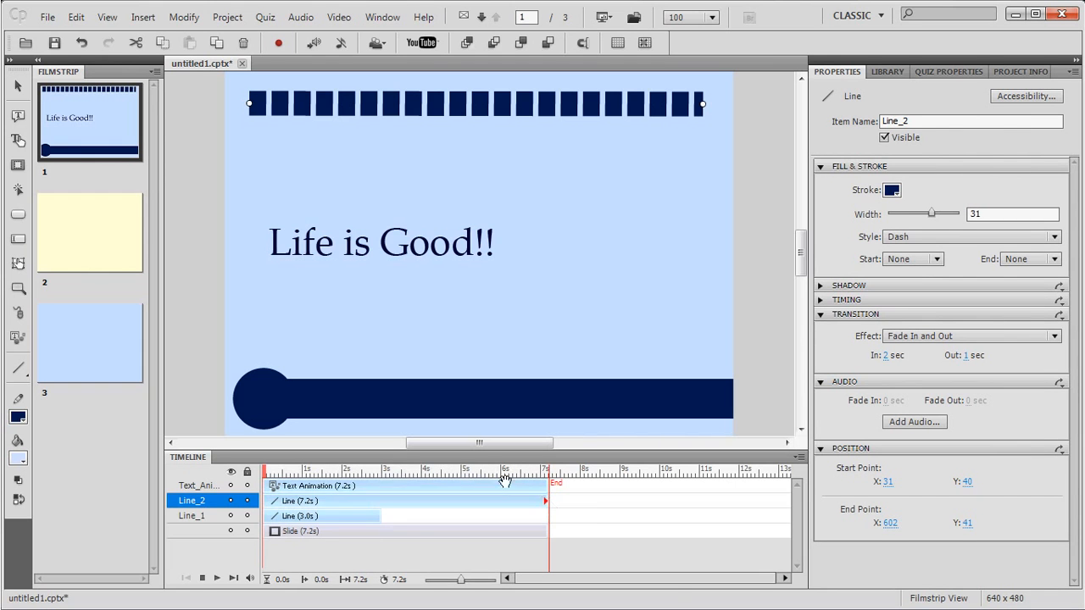
{"action": "left_click", "coordinate": [381, 516]}
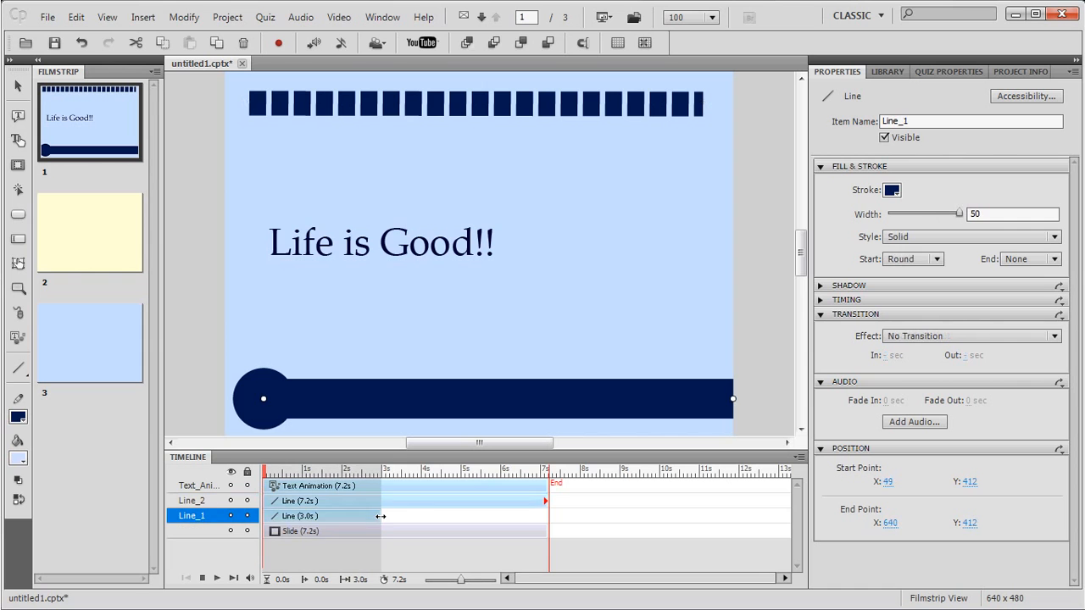
{"action": "left_click_drag", "start_coordinate": [389, 516], "coordinate": [546, 542]}
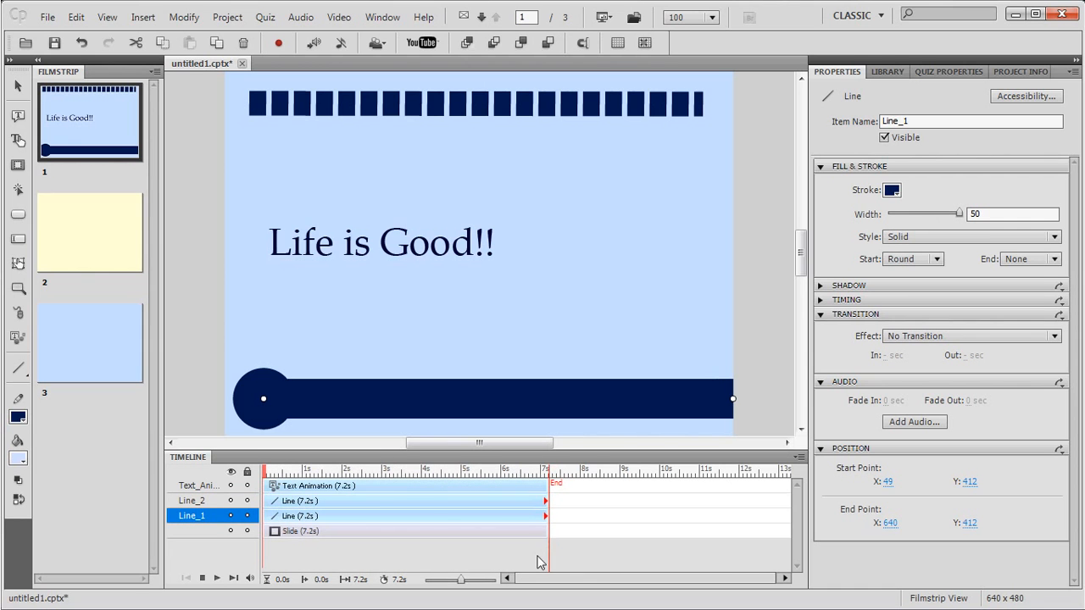
Preview slide 1 by playing it in place to check the timing of the lines and animated text.
{"action": "left_click", "coordinate": [48, 17]}
{"action": "mouse_move", "coordinate": [257, 342]}
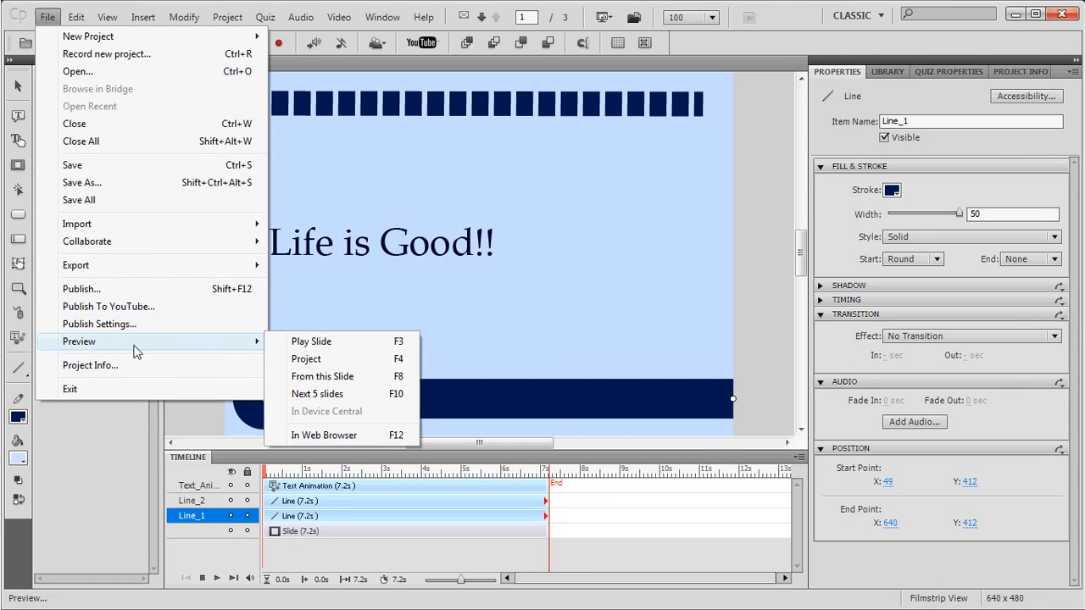
{"action": "left_click", "coordinate": [311, 342]}
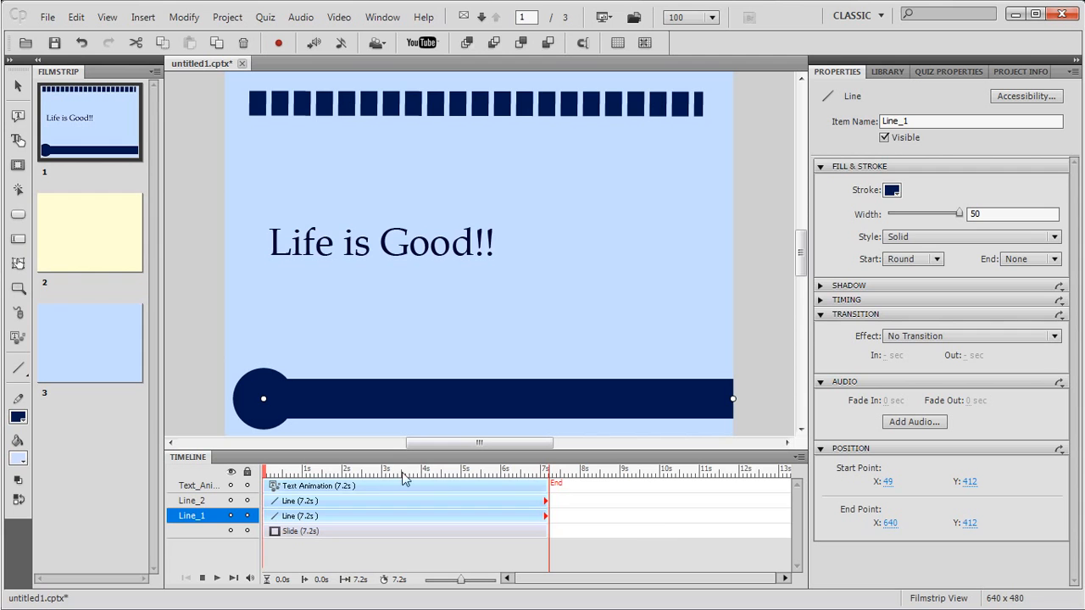
Insert the Kowaliga Fireworks image from the Captivate Images folder on slide 2.
{"action": "left_click", "coordinate": [83, 235]}
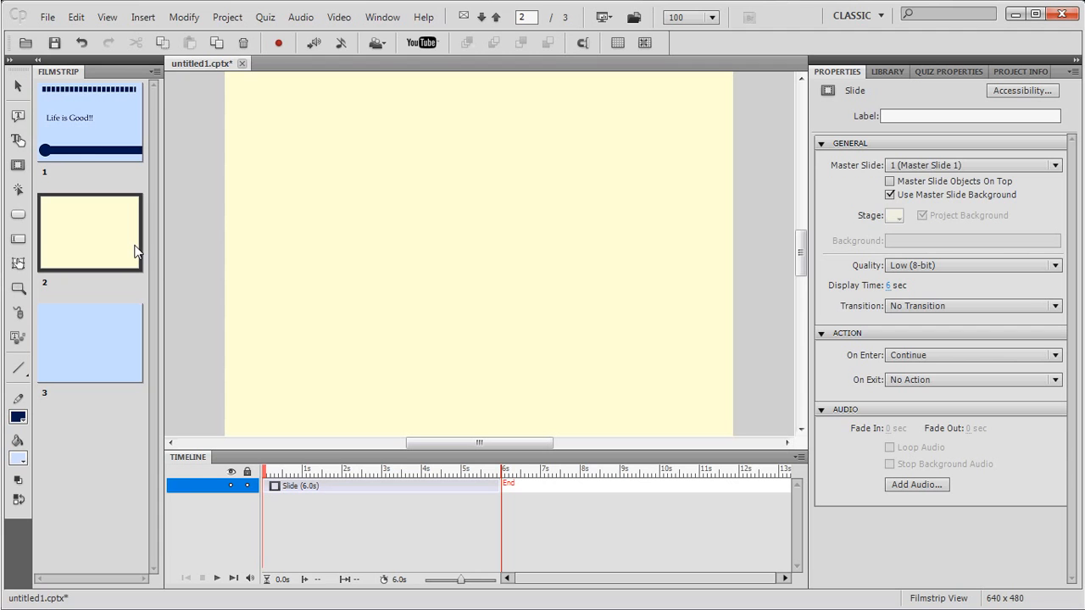
{"action": "left_click", "coordinate": [144, 19]}
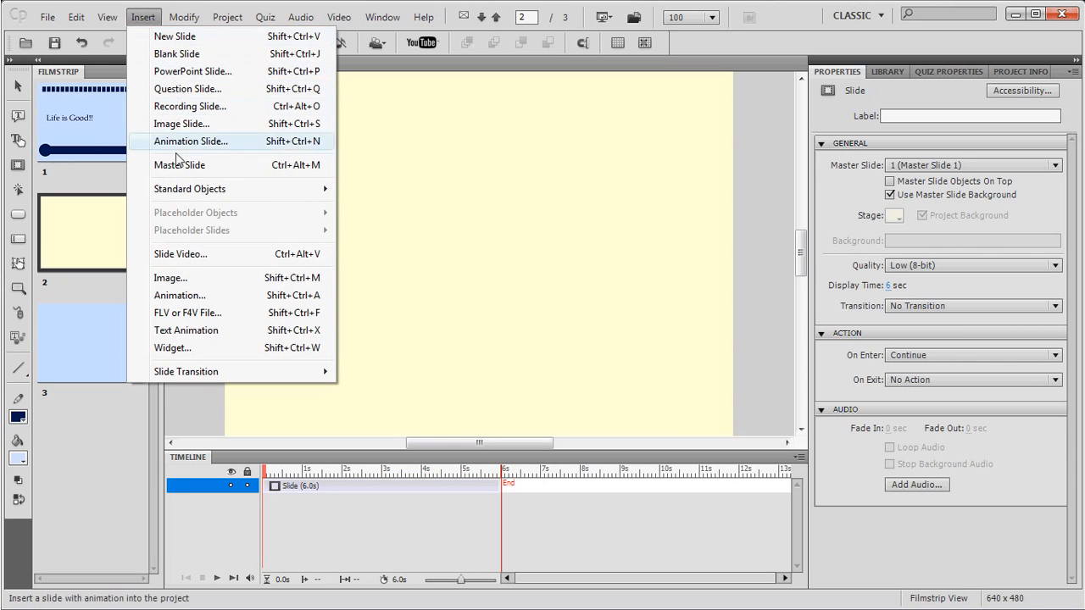
{"action": "left_click", "coordinate": [179, 280]}
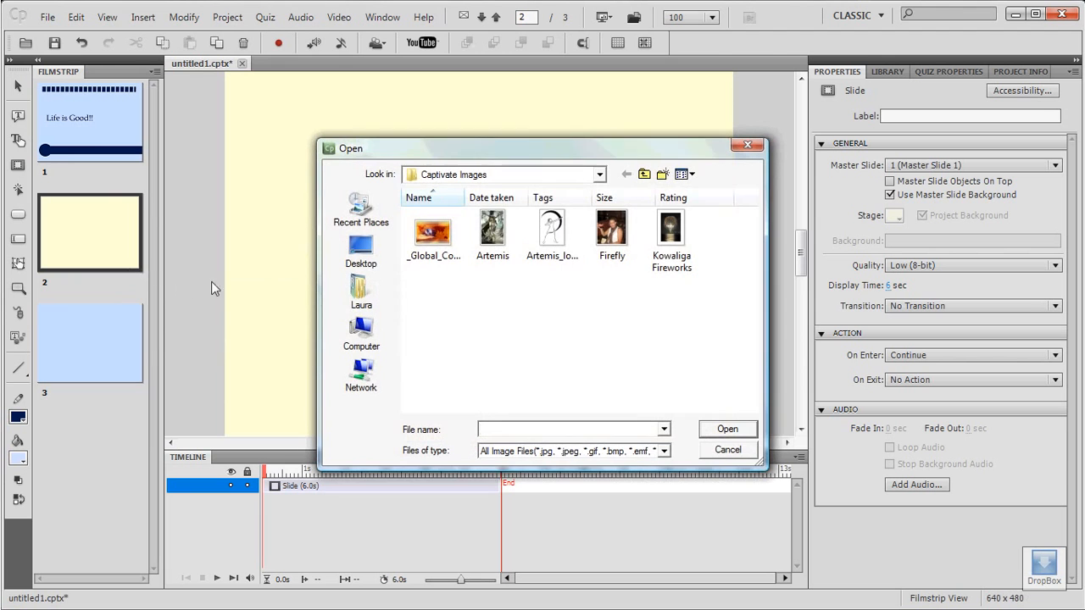
{"action": "left_click", "coordinate": [676, 244]}
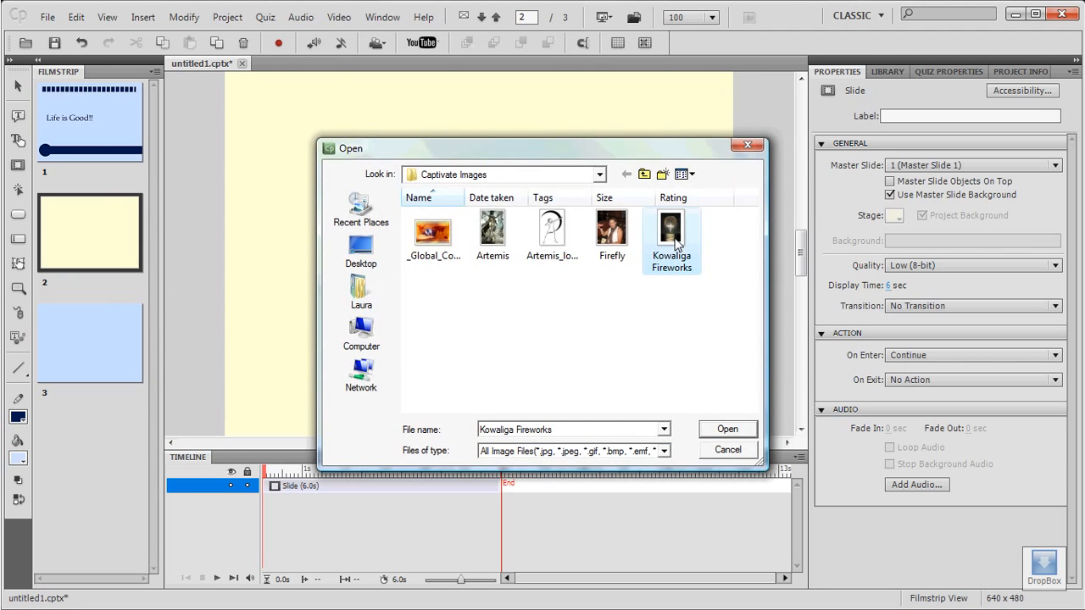
{"action": "left_click", "coordinate": [722, 430]}
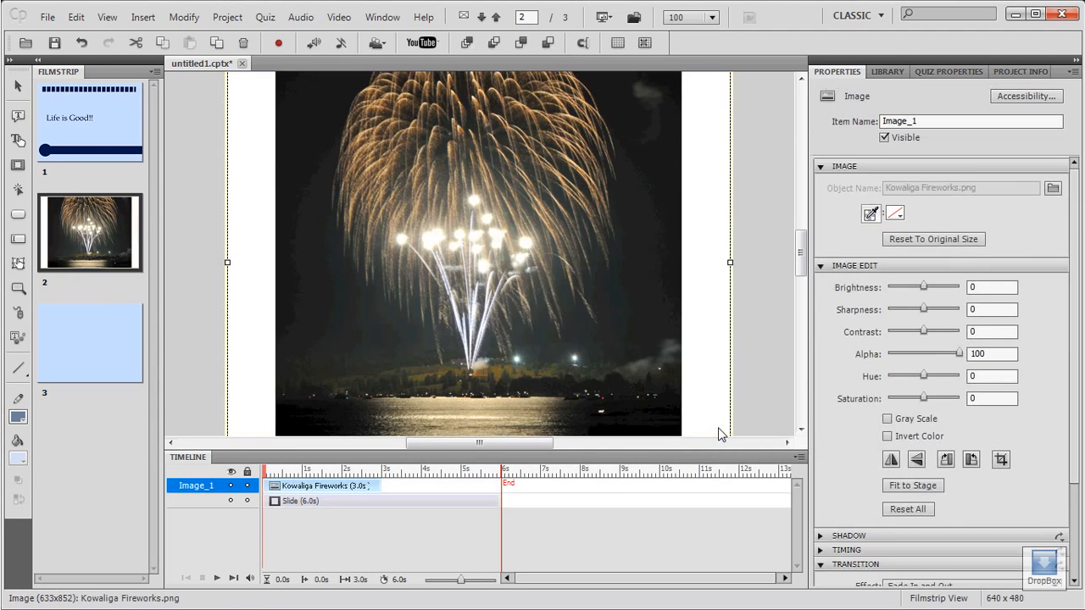
Resize the fireworks image to about 482 x 359 so it fits within slide 2 with a margin around it.
{"action": "mouse_move", "coordinate": [801, 257]}
{"action": "left_mouse_down"}
{"action": "mouse_move", "coordinate": [802, 225]}
{"action": "mouse_move", "coordinate": [802, 237]}
{"action": "left_mouse_up"}
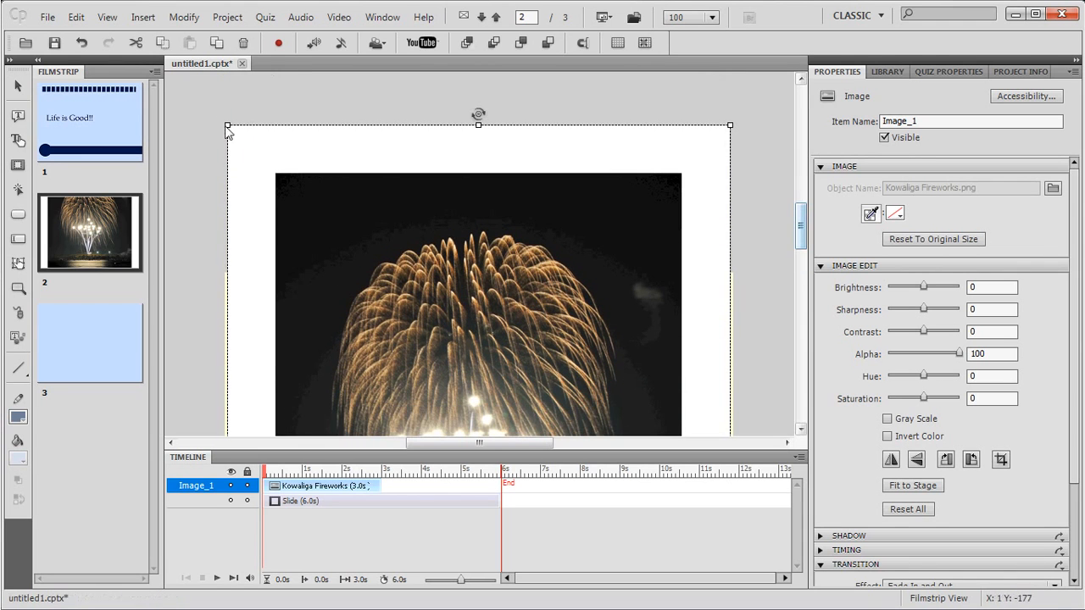
{"action": "left_click_drag", "start_coordinate": [226, 126], "coordinate": [326, 374]}
{"action": "left_click_drag", "start_coordinate": [797, 241], "coordinate": [797, 299]}
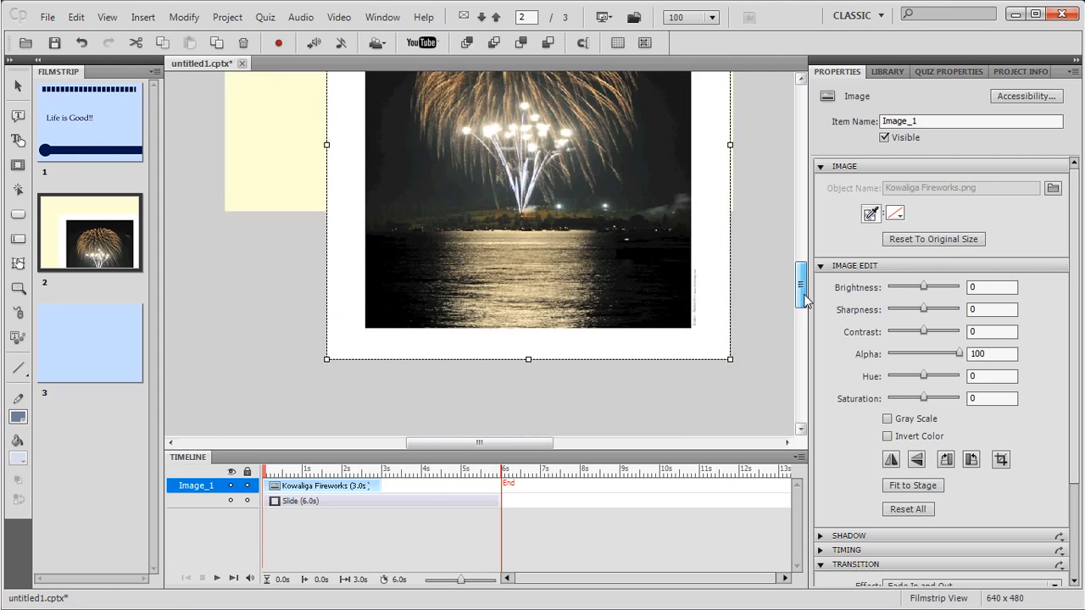
{"action": "left_click_drag", "start_coordinate": [731, 362], "coordinate": [649, 202]}
{"action": "left_click_drag", "start_coordinate": [802, 296], "coordinate": [802, 273]}
{"action": "left_click_drag", "start_coordinate": [487, 133], "coordinate": [487, 119]}
{"action": "left_click_drag", "start_coordinate": [327, 260], "coordinate": [293, 260]}
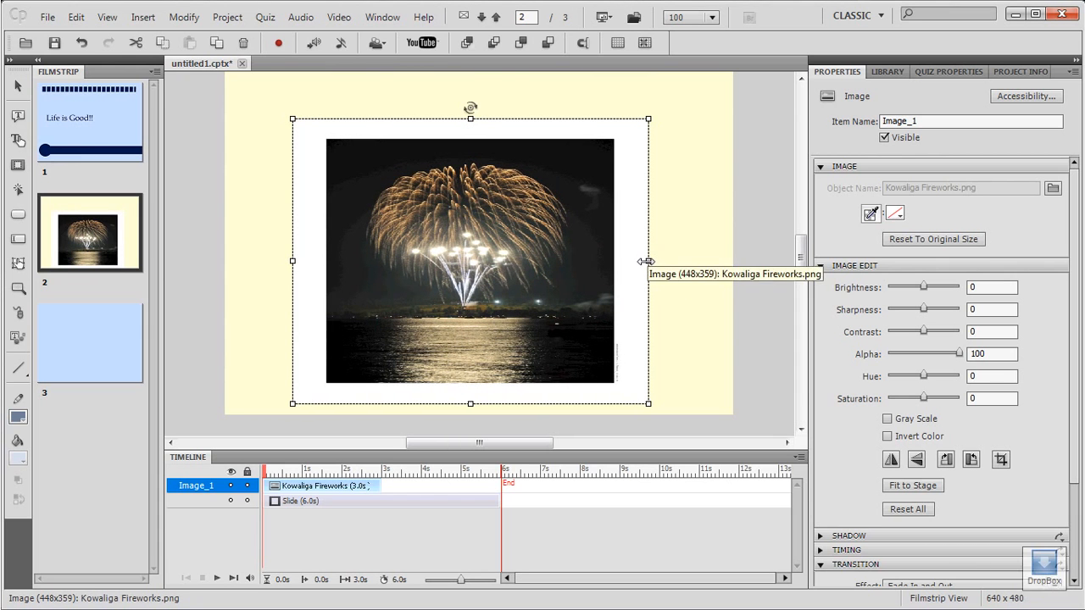
{"action": "left_click_drag", "start_coordinate": [647, 262], "coordinate": [674, 262]}
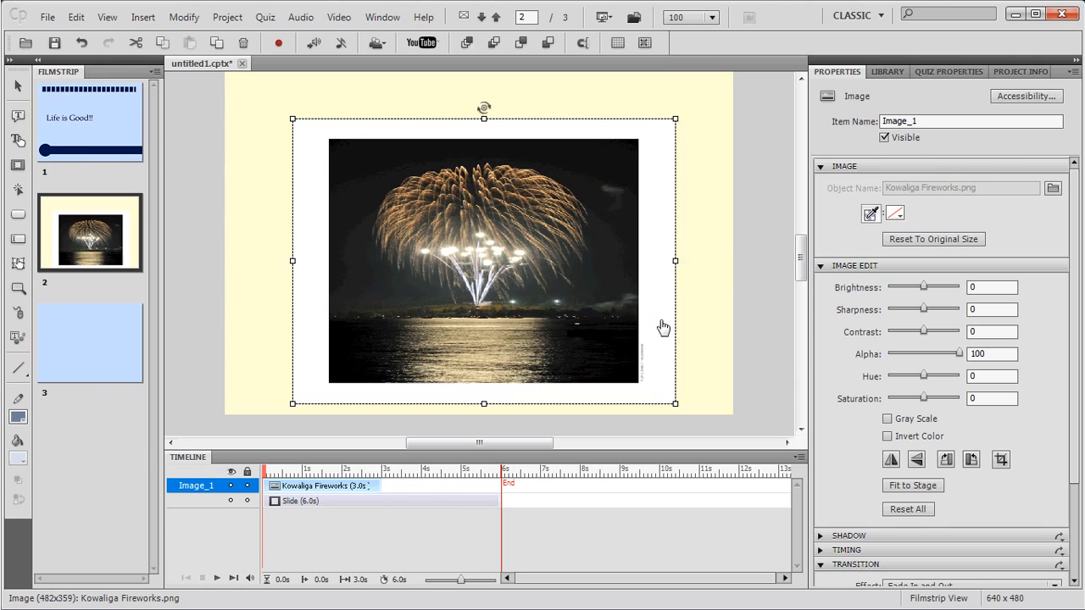
{"action": "left_click", "coordinate": [699, 331]}
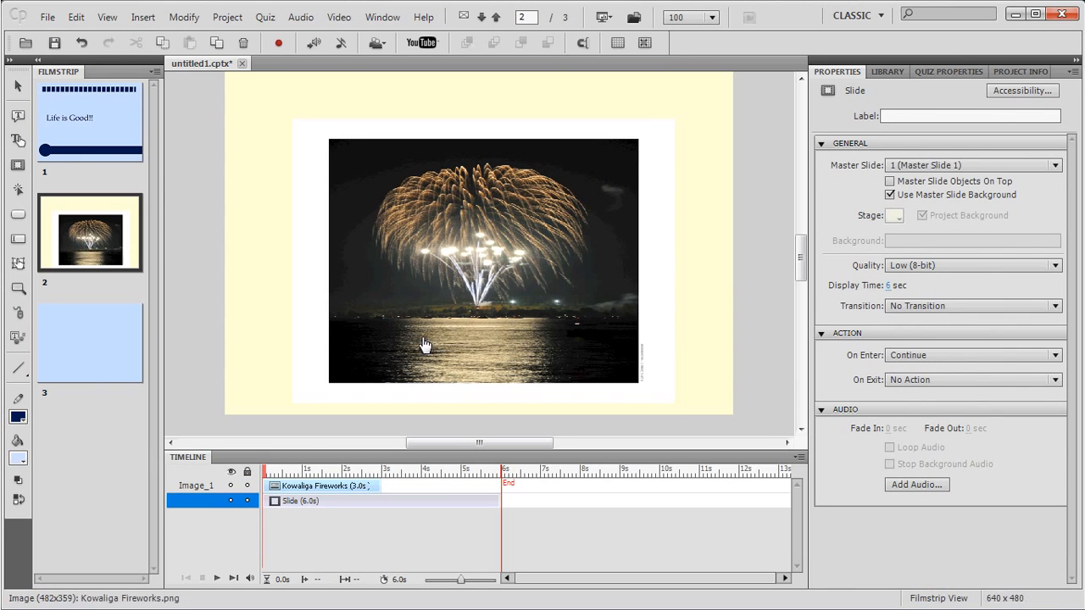
Start importing PowerPoint slides after slide 2 and open the Photos presentation from the FNDS 6952 folder.
{"action": "left_click", "coordinate": [140, 18]}
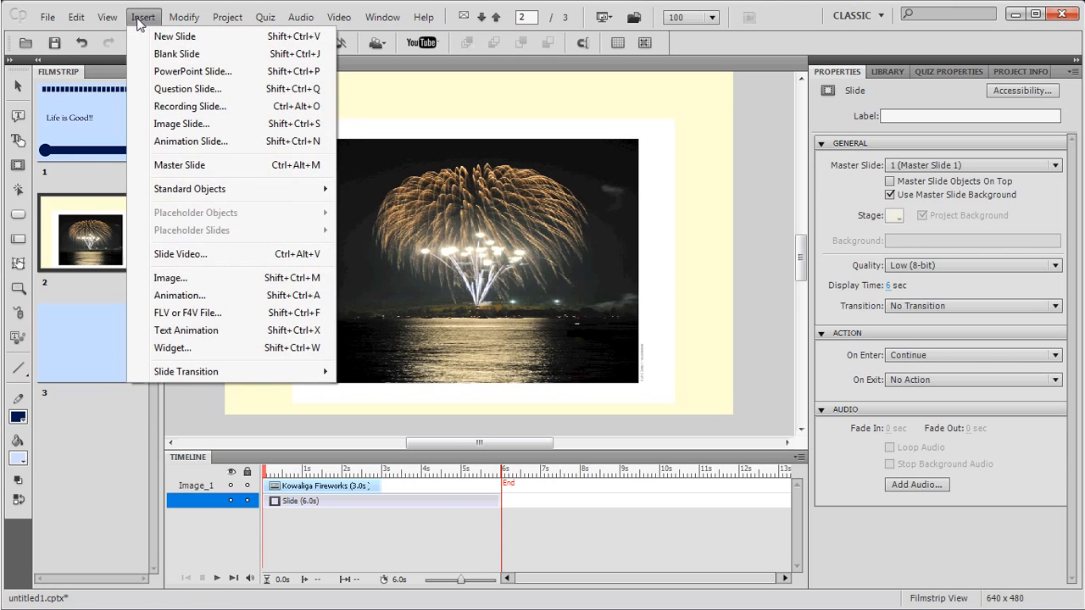
{"action": "left_click", "coordinate": [182, 72]}
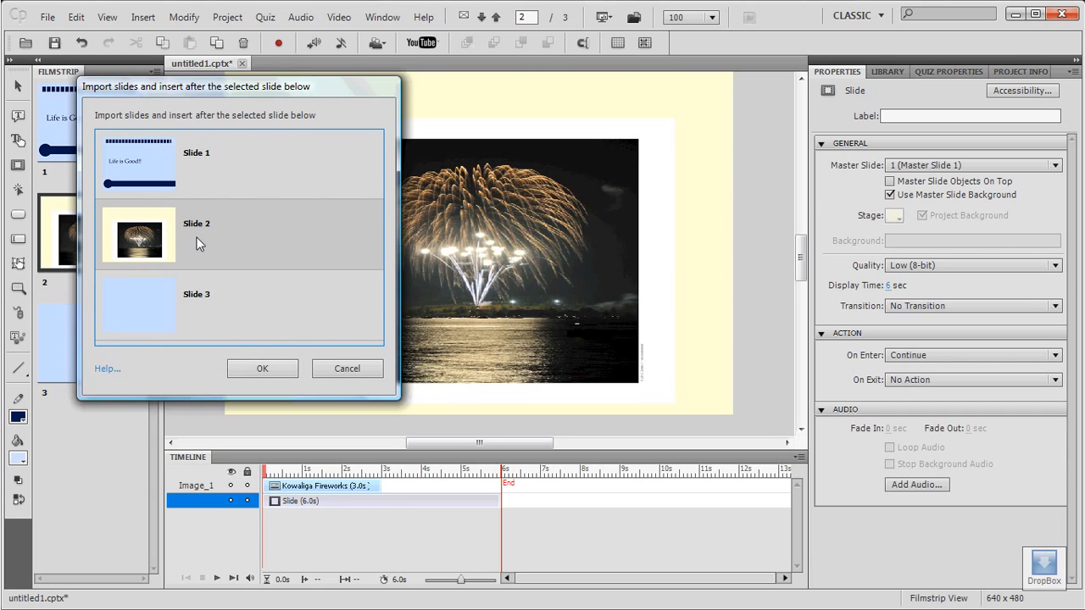
{"action": "left_click", "coordinate": [256, 369]}
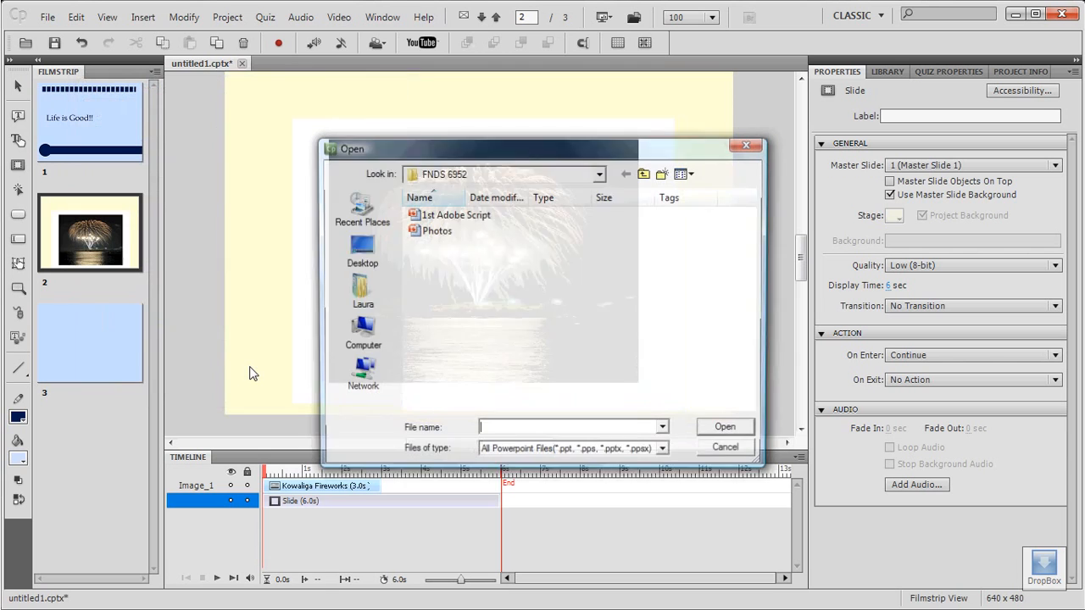
{"action": "left_click", "coordinate": [439, 232]}
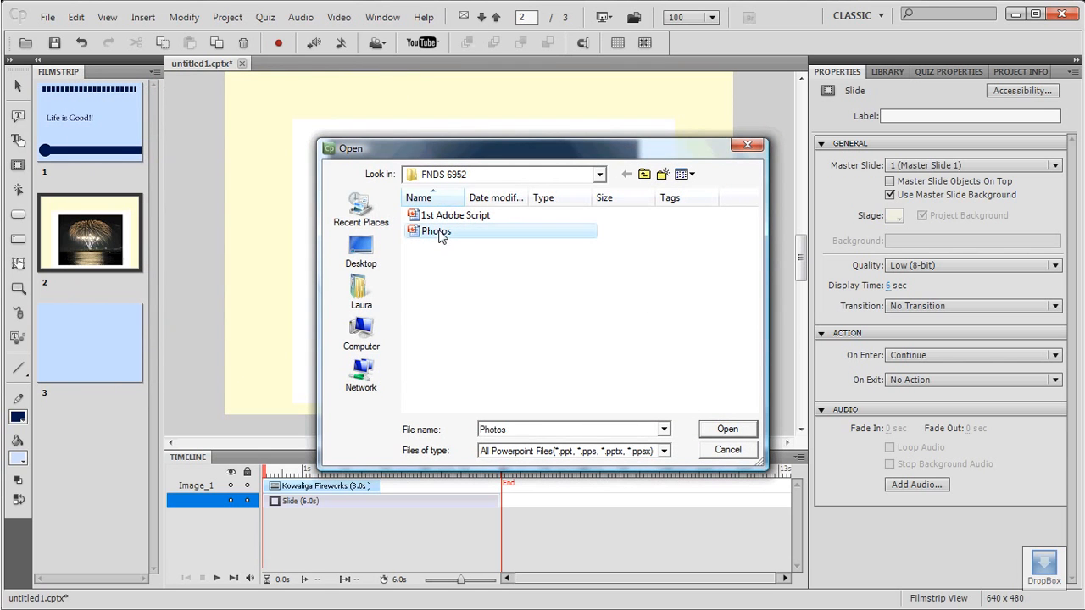
{"action": "left_click", "coordinate": [725, 430]}
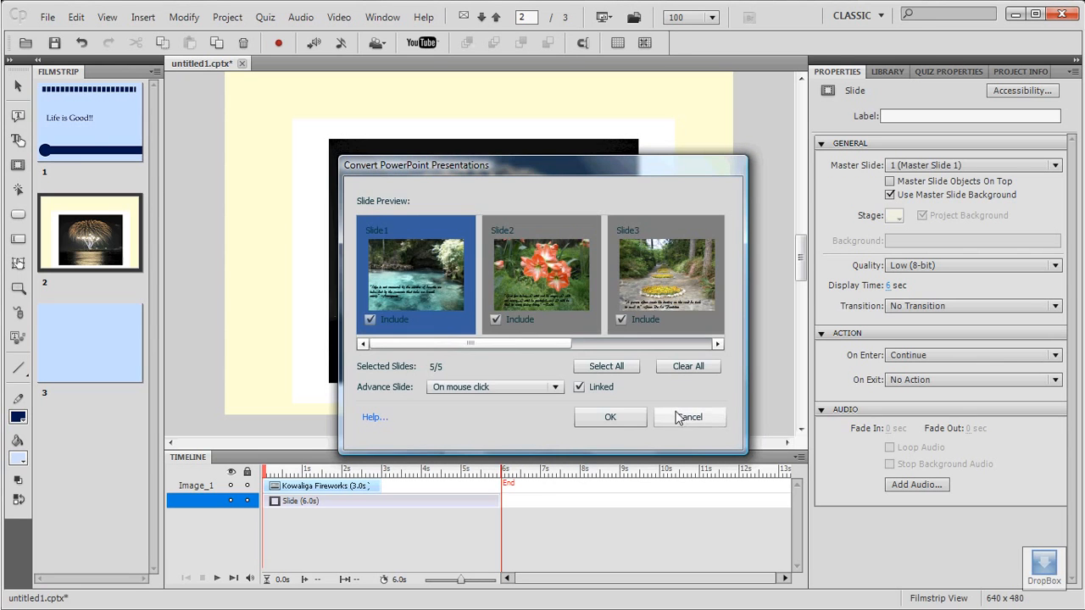
Import only Slide3 of the presentation, advancing automatically, and continue despite the differing presentation size.
{"action": "left_click", "coordinate": [683, 366]}
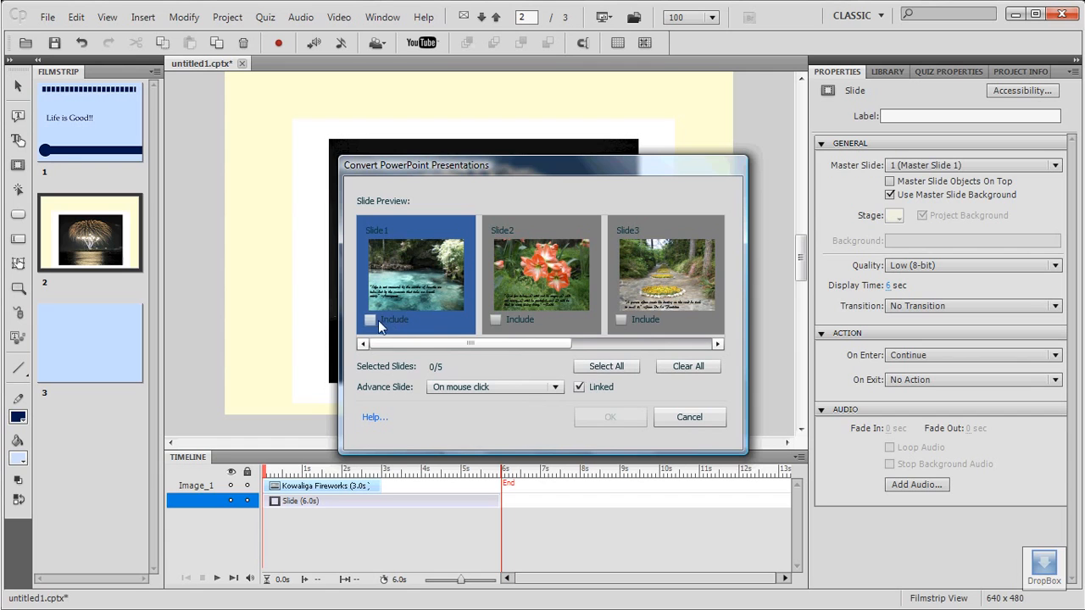
{"action": "left_click", "coordinate": [620, 321]}
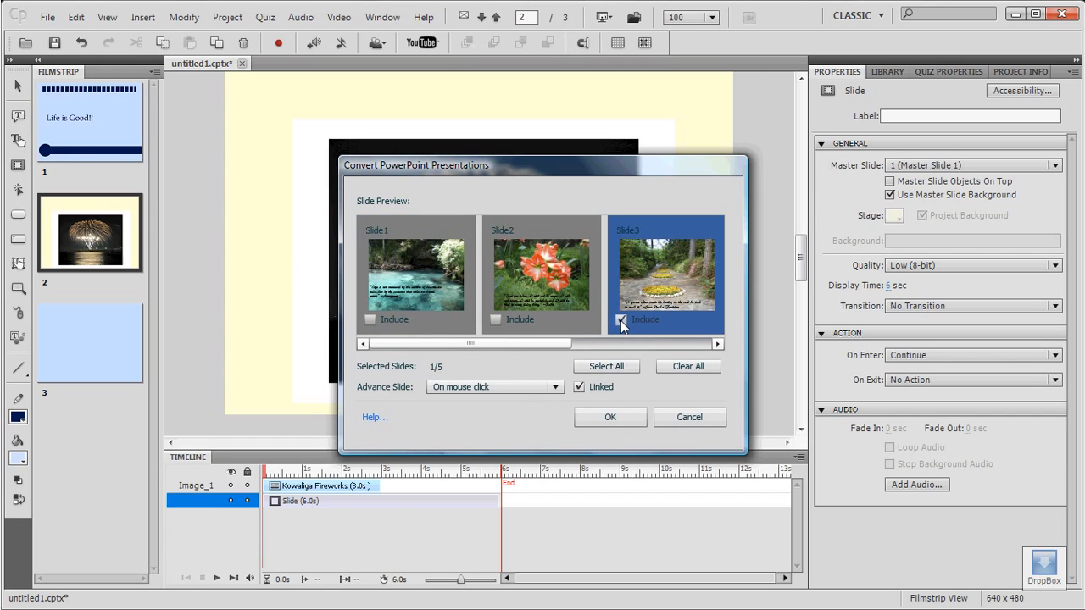
{"action": "left_click", "coordinate": [555, 388]}
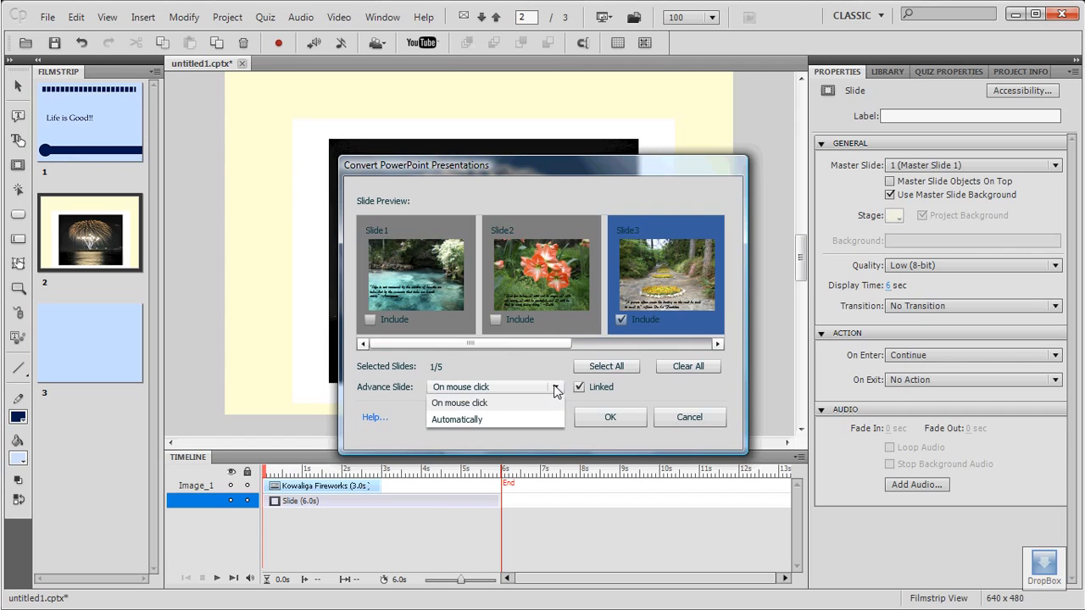
{"action": "left_click", "coordinate": [476, 420]}
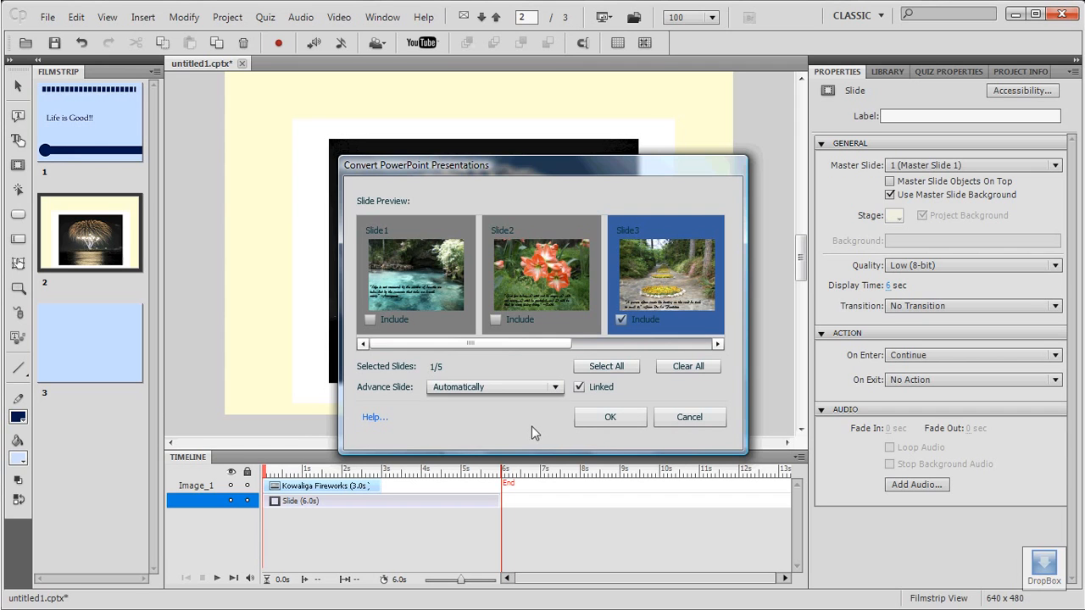
{"action": "left_click", "coordinate": [603, 416]}
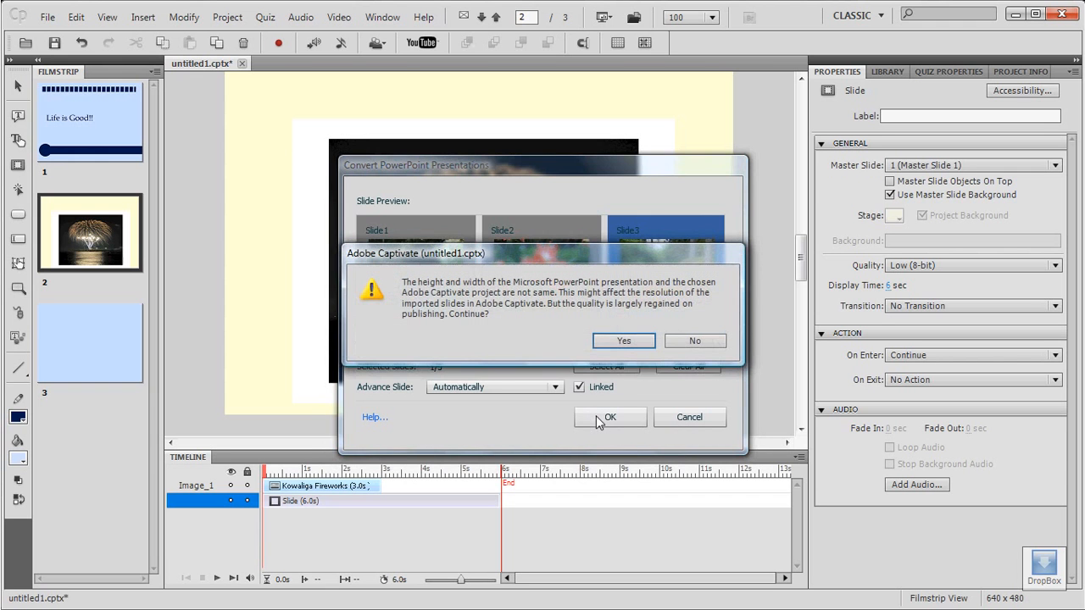
{"action": "left_click", "coordinate": [612, 341]}
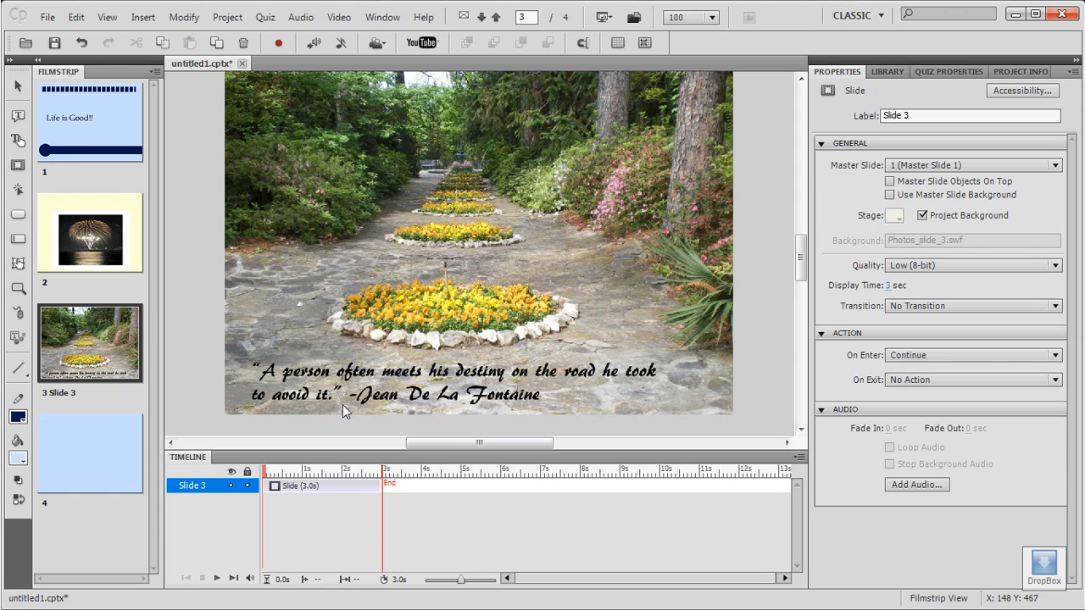
Delete the blank blue slide 4 from the project.
{"action": "right_click", "coordinate": [81, 458]}
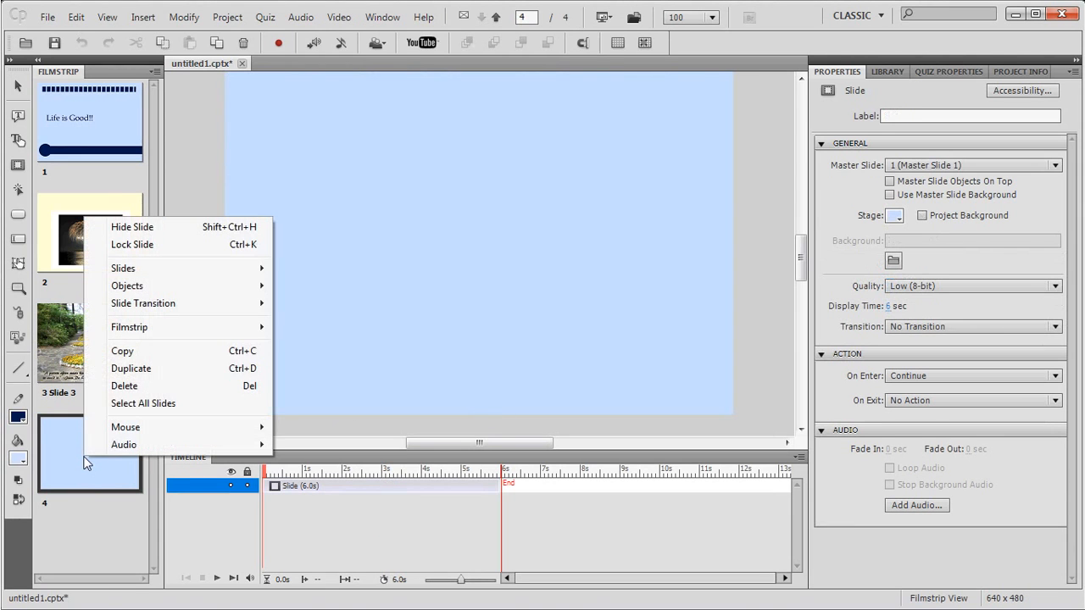
{"action": "left_click", "coordinate": [151, 386]}
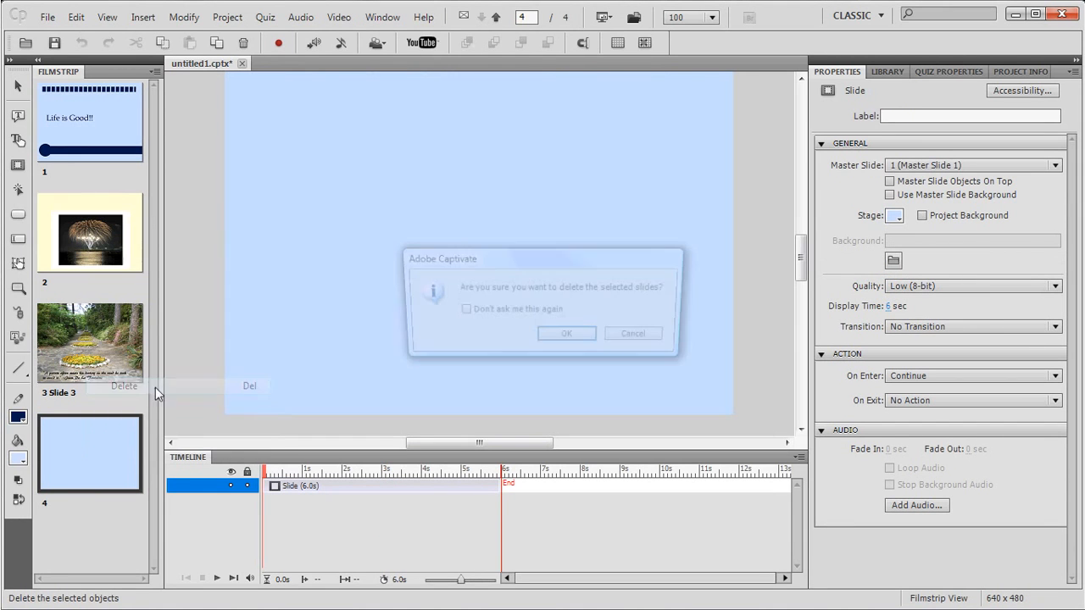
{"action": "left_click", "coordinate": [566, 339]}
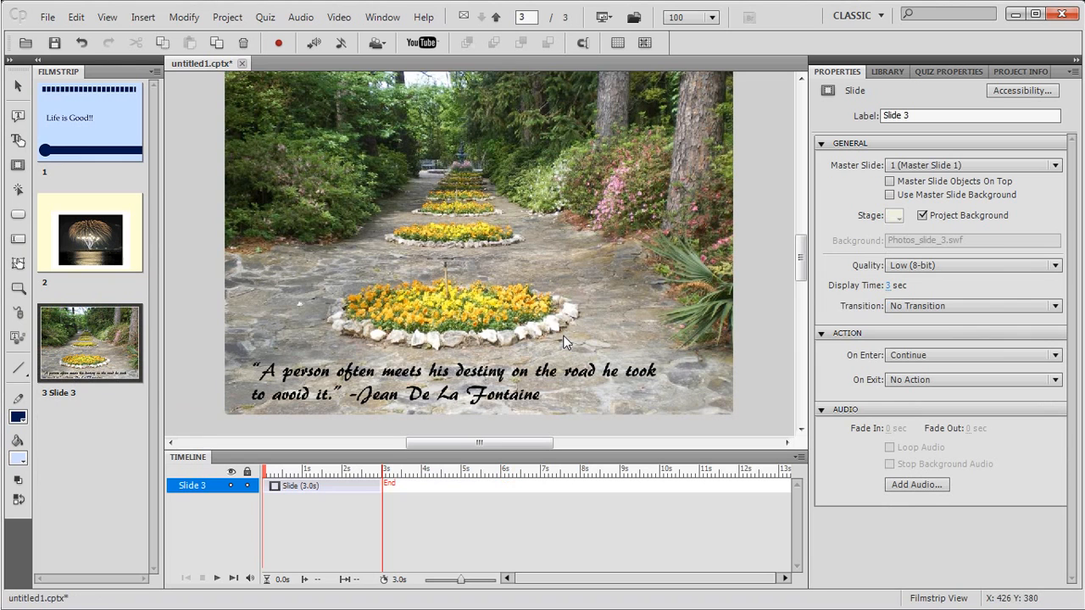
Set the slide transition of slide 1 to Fade.
{"action": "left_click", "coordinate": [103, 139]}
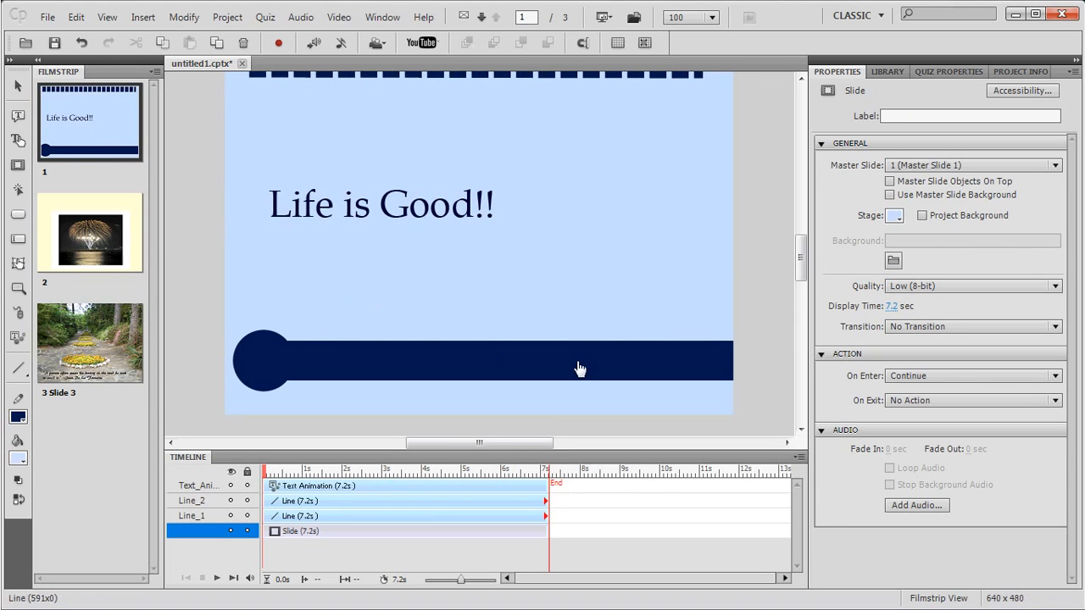
{"action": "left_click", "coordinate": [1056, 327]}
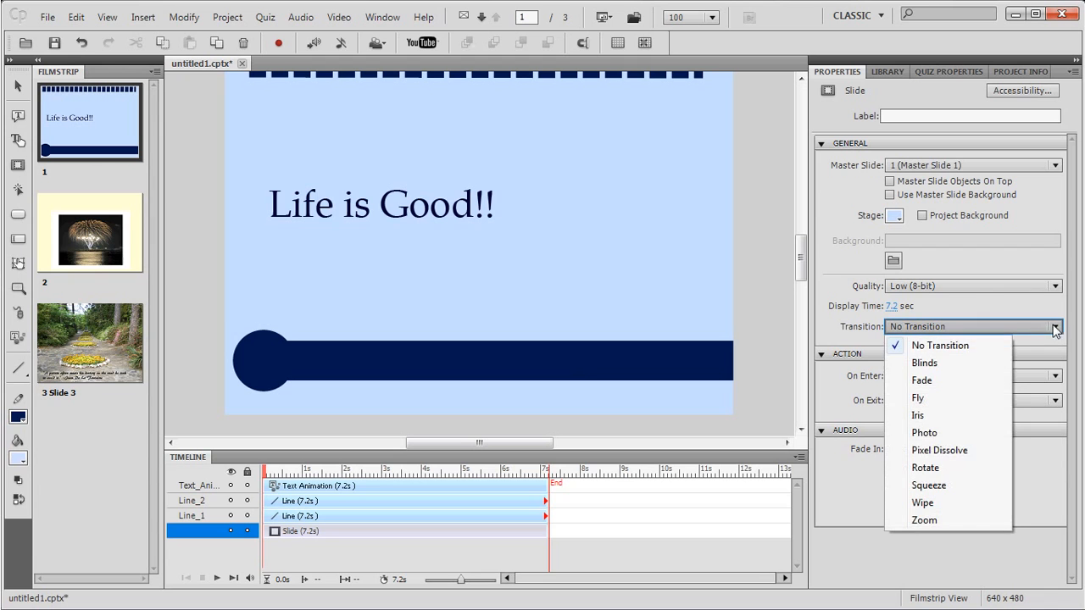
{"action": "left_click", "coordinate": [921, 380]}
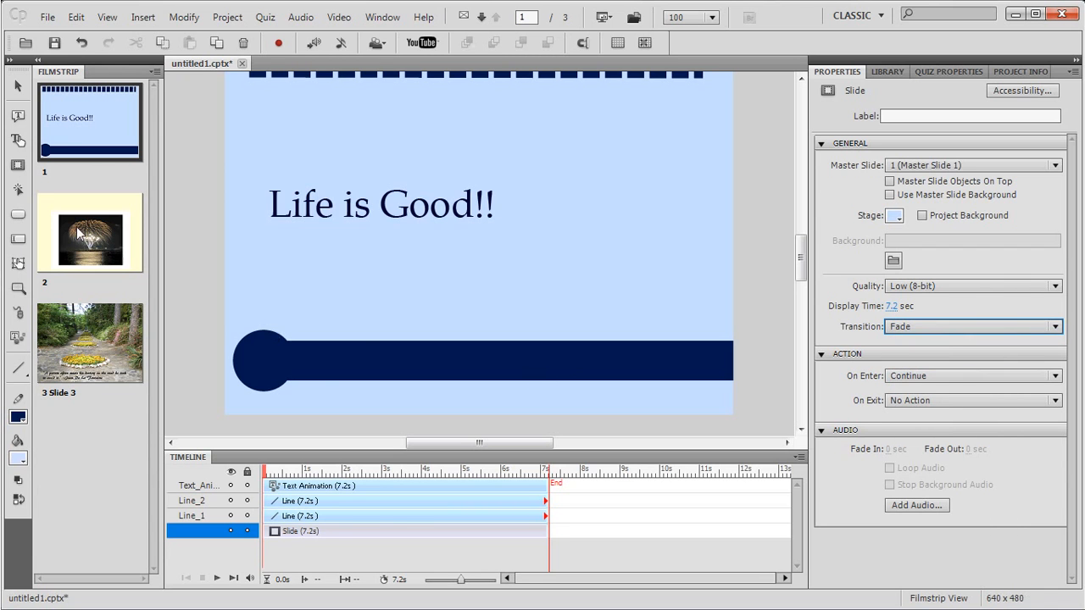
Set the slide transition of slide 2 to Pixel Dissolve.
{"action": "left_click", "coordinate": [96, 241]}
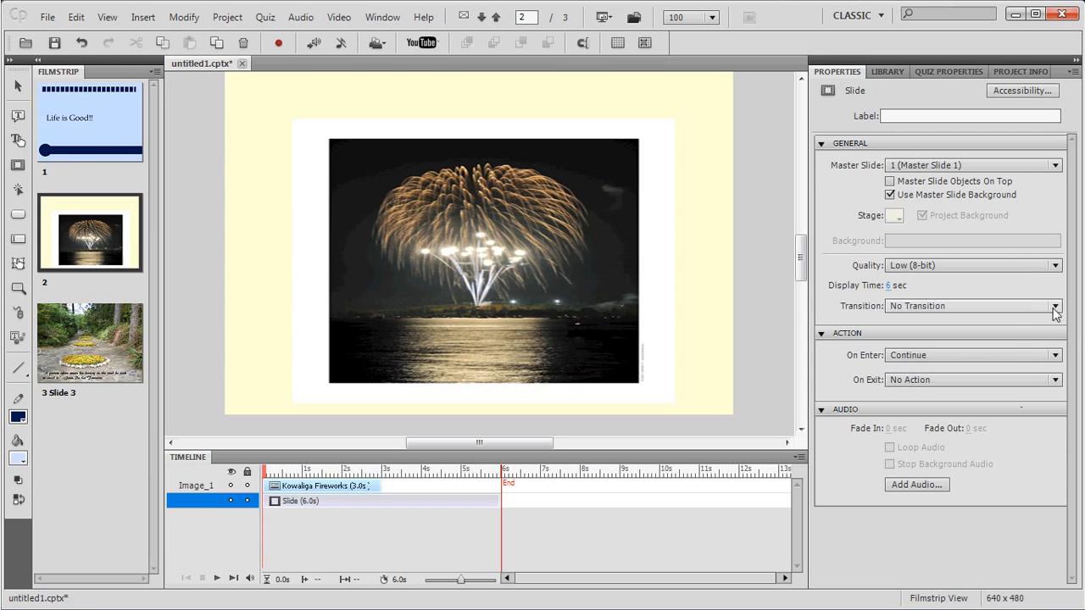
{"action": "left_click", "coordinate": [1055, 308]}
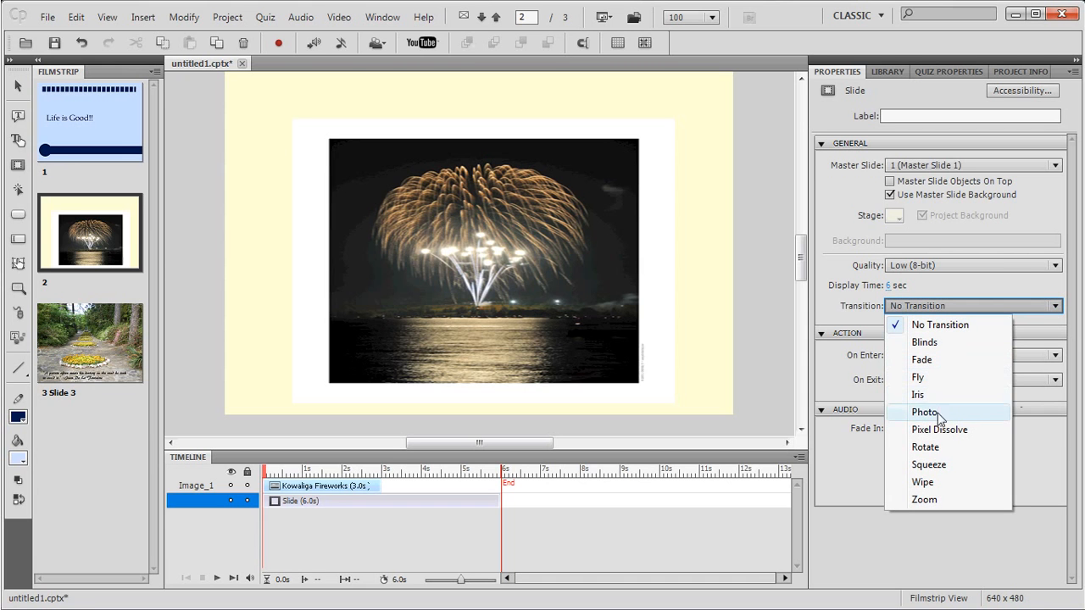
{"action": "left_click", "coordinate": [939, 430]}
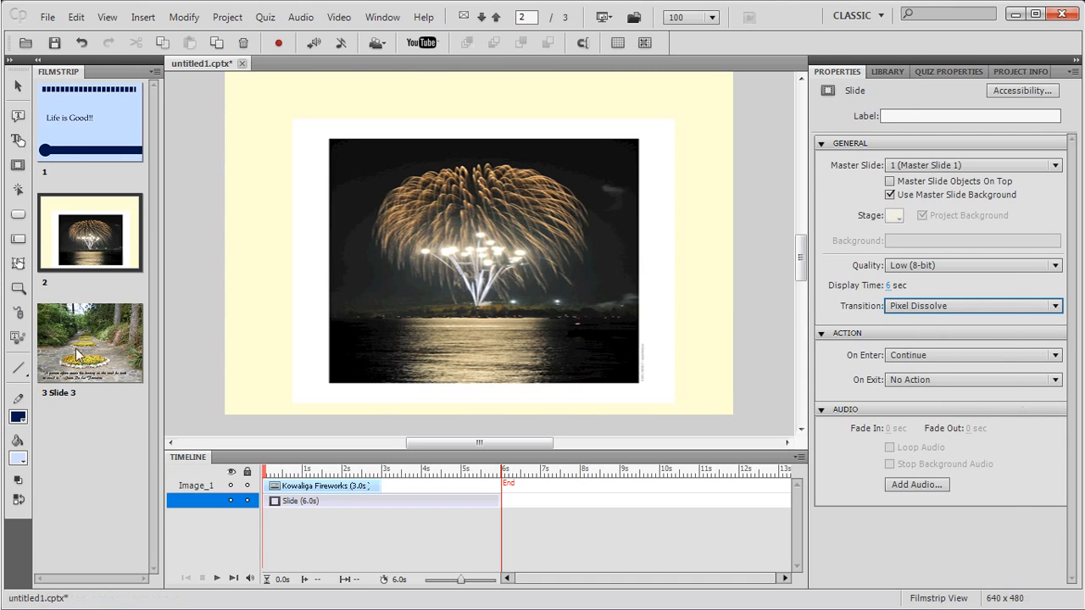
Set the slide transition of slide 3 to Wipe.
{"action": "left_click", "coordinate": [78, 353]}
{"action": "left_click", "coordinate": [1055, 308]}
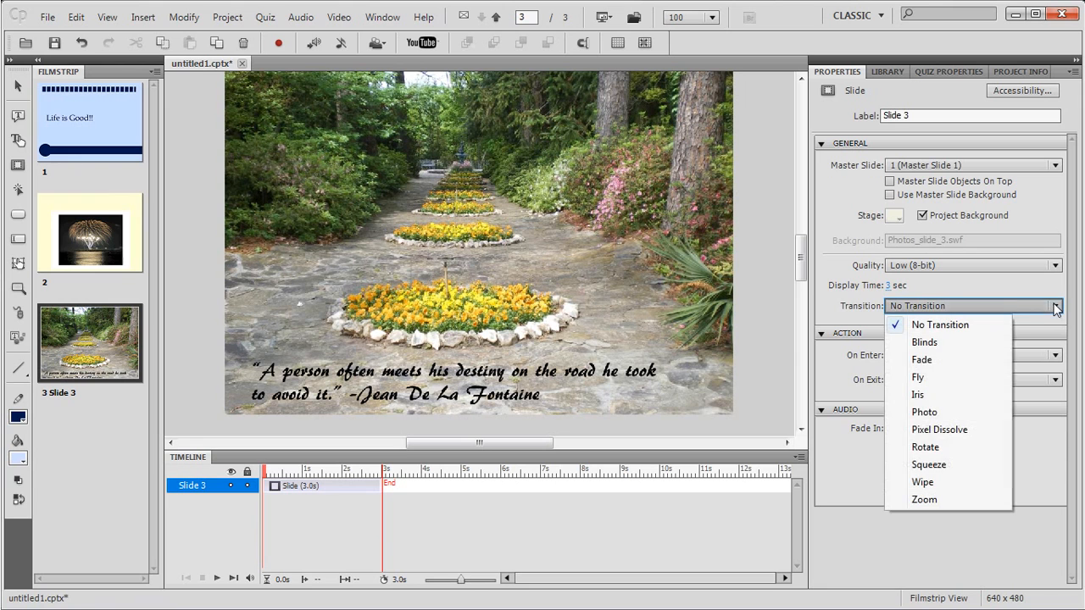
{"action": "left_click", "coordinate": [946, 484]}
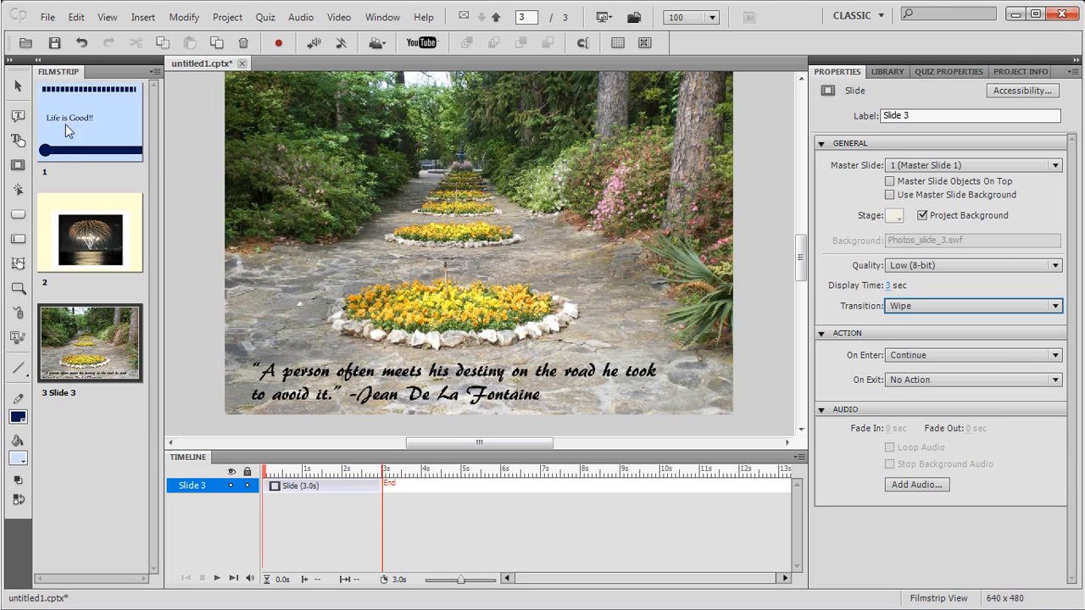
Preview the whole project to check the transitions between the three slides, and close the preview.
{"action": "left_click", "coordinate": [48, 17]}
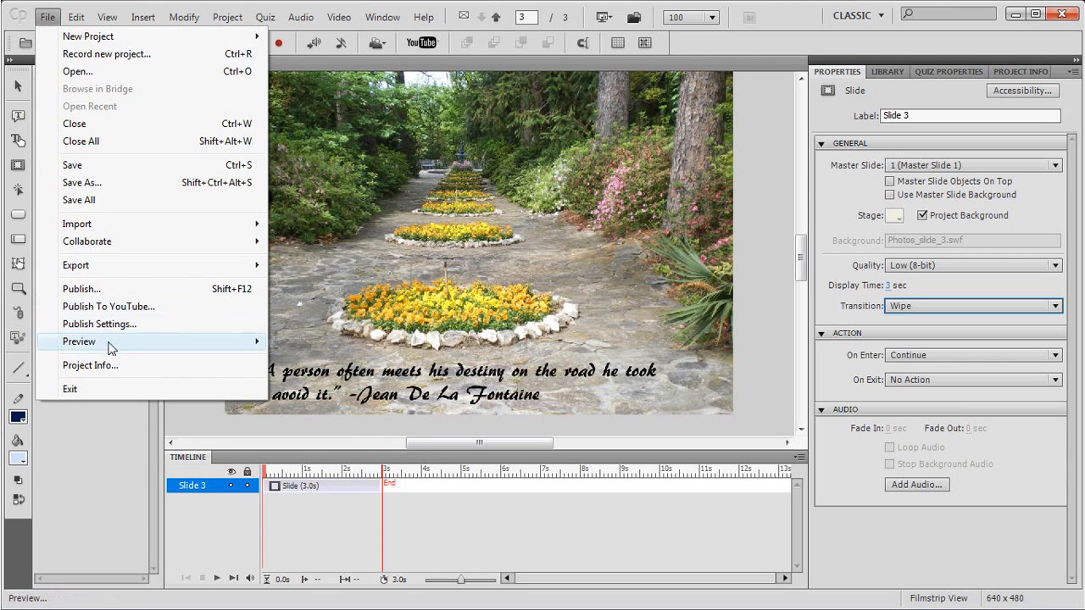
{"action": "mouse_move", "coordinate": [147, 351]}
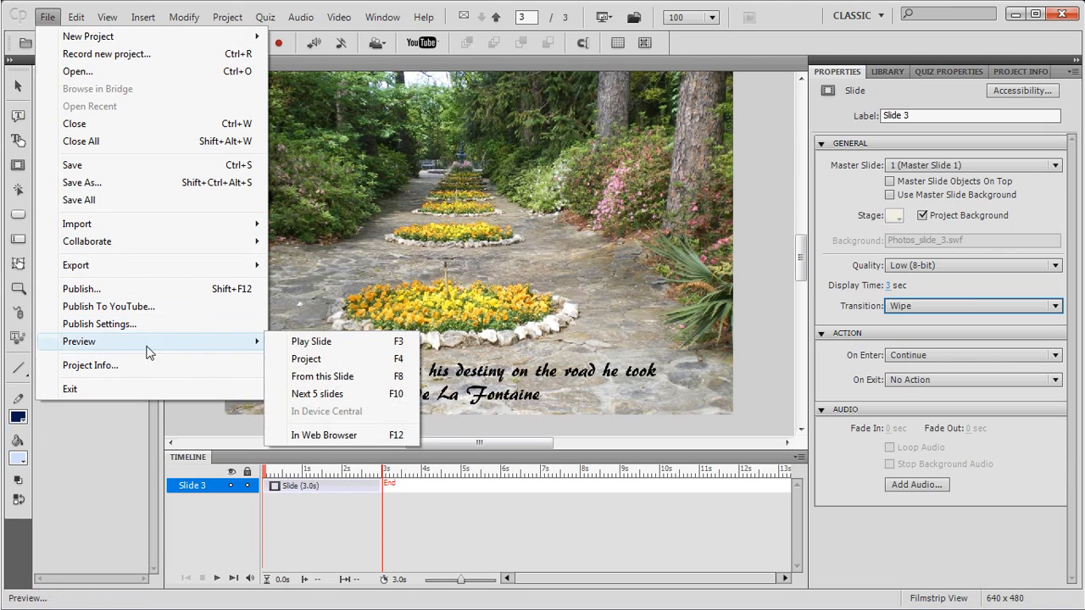
{"action": "left_click", "coordinate": [331, 367]}
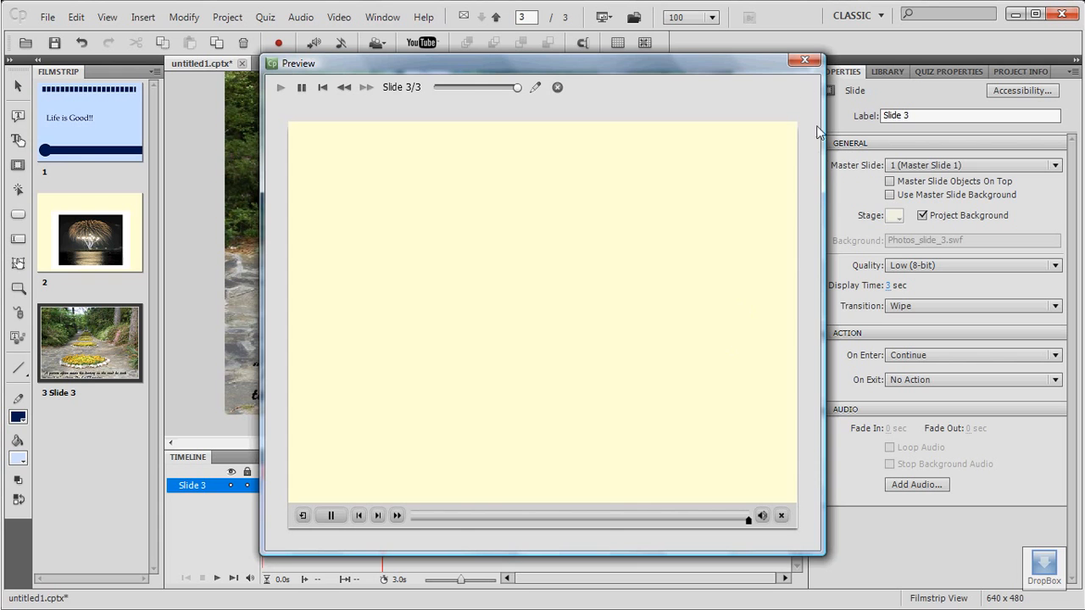
{"action": "left_click", "coordinate": [802, 60]}
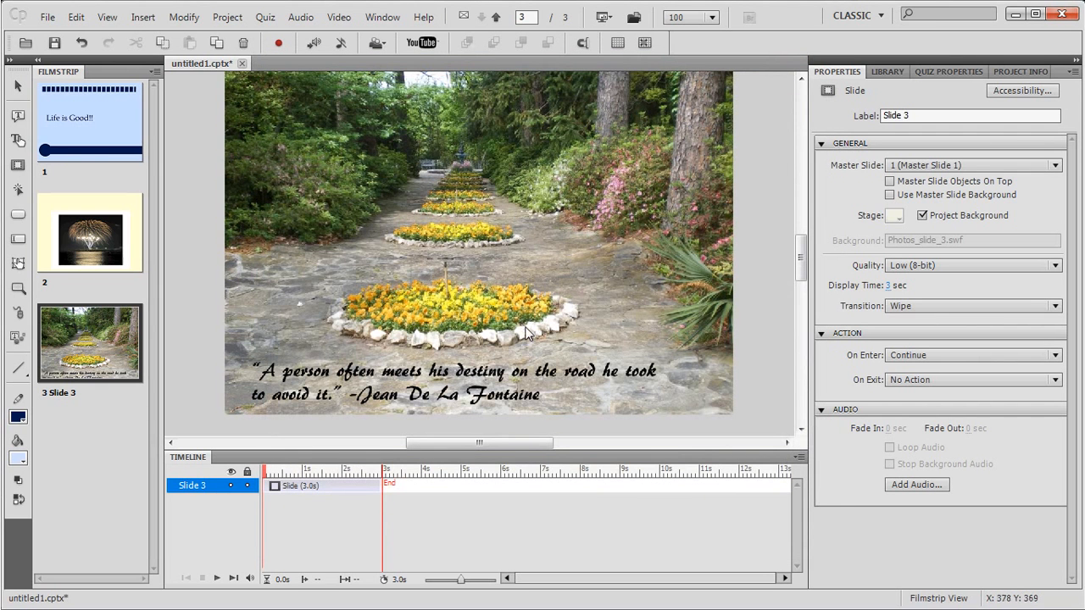
Extend the fireworks image on slide 2 to 6 seconds on the timeline, and lengthen slide 3 to 6 seconds as well.
{"action": "left_click", "coordinate": [104, 254]}
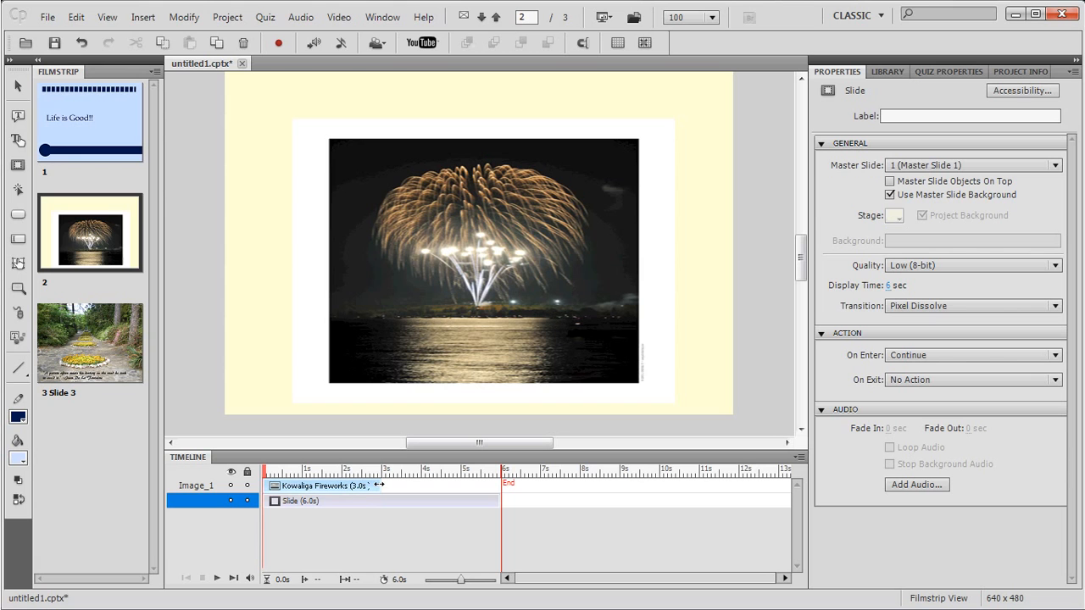
{"action": "left_click_drag", "start_coordinate": [378, 485], "coordinate": [502, 502]}
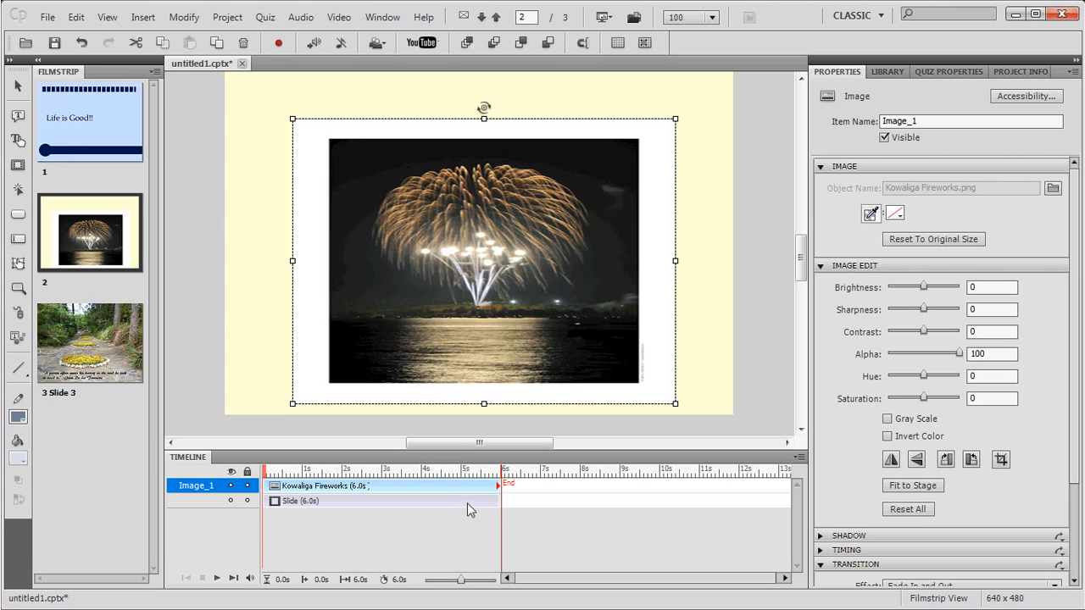
{"action": "left_click", "coordinate": [256, 343]}
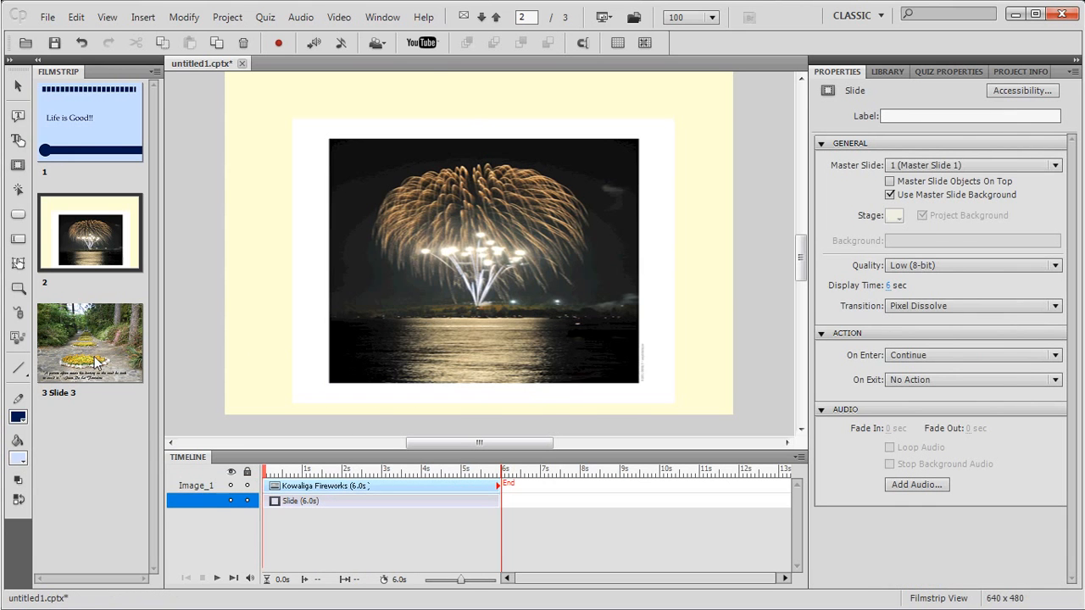
{"action": "left_click", "coordinate": [96, 361]}
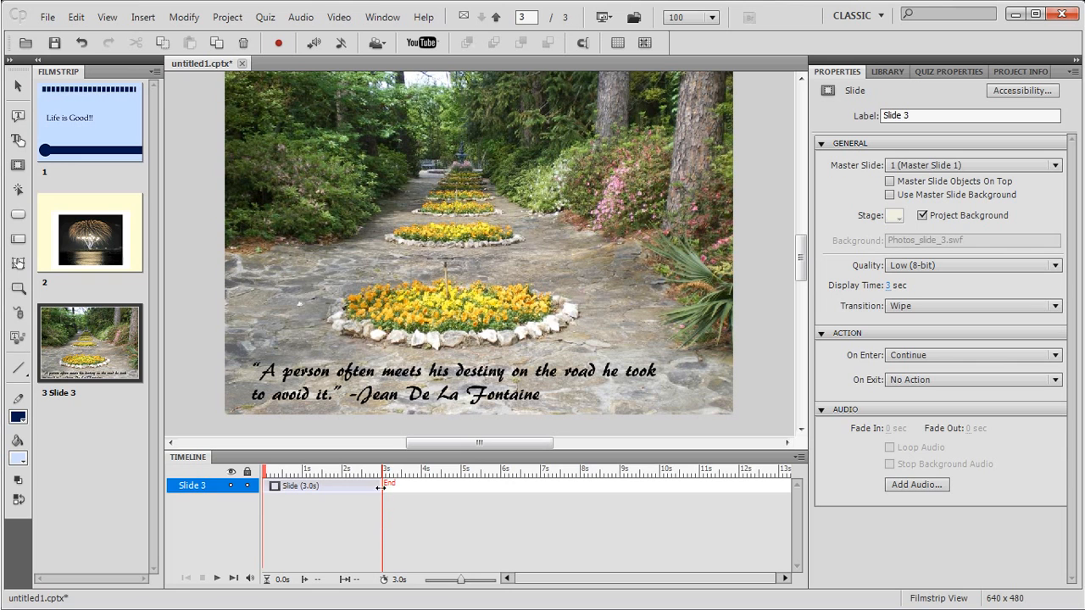
{"action": "mouse_move", "coordinate": [381, 486]}
{"action": "left_mouse_down"}
{"action": "mouse_move", "coordinate": [514, 502]}
{"action": "mouse_move", "coordinate": [500, 503]}
{"action": "left_mouse_up"}
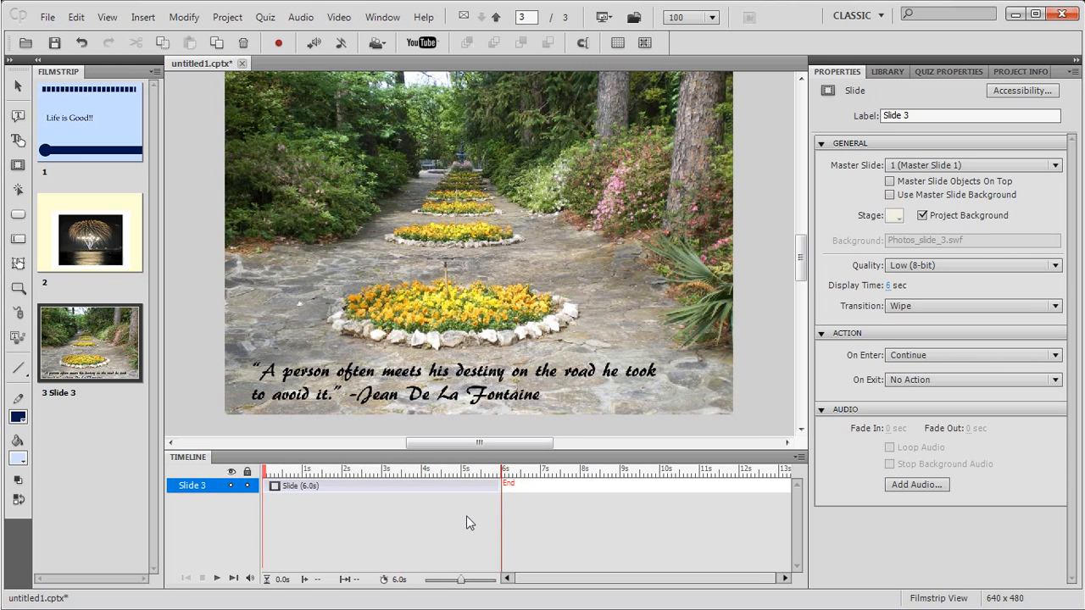
Preview the entire project again with the extended image and slide timings.
{"action": "left_click", "coordinate": [48, 17]}
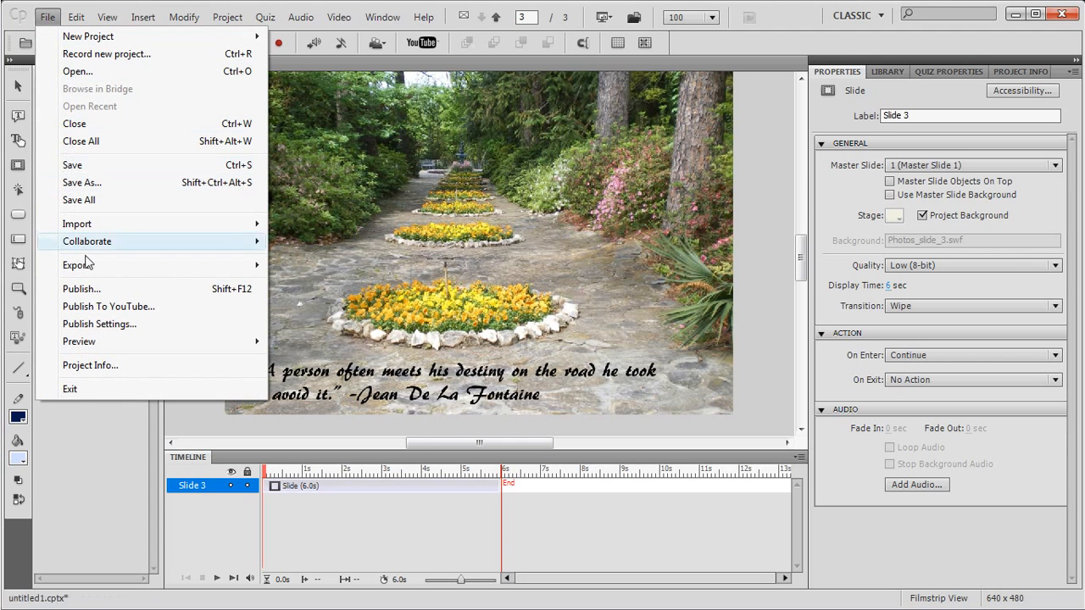
{"action": "mouse_move", "coordinate": [86, 344]}
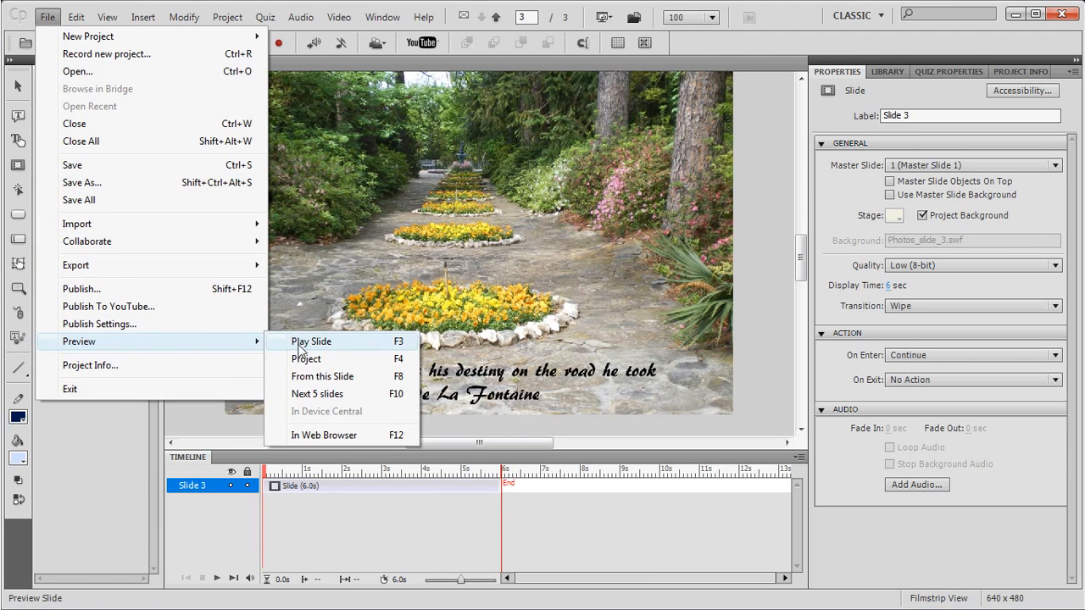
{"action": "left_click", "coordinate": [306, 360]}
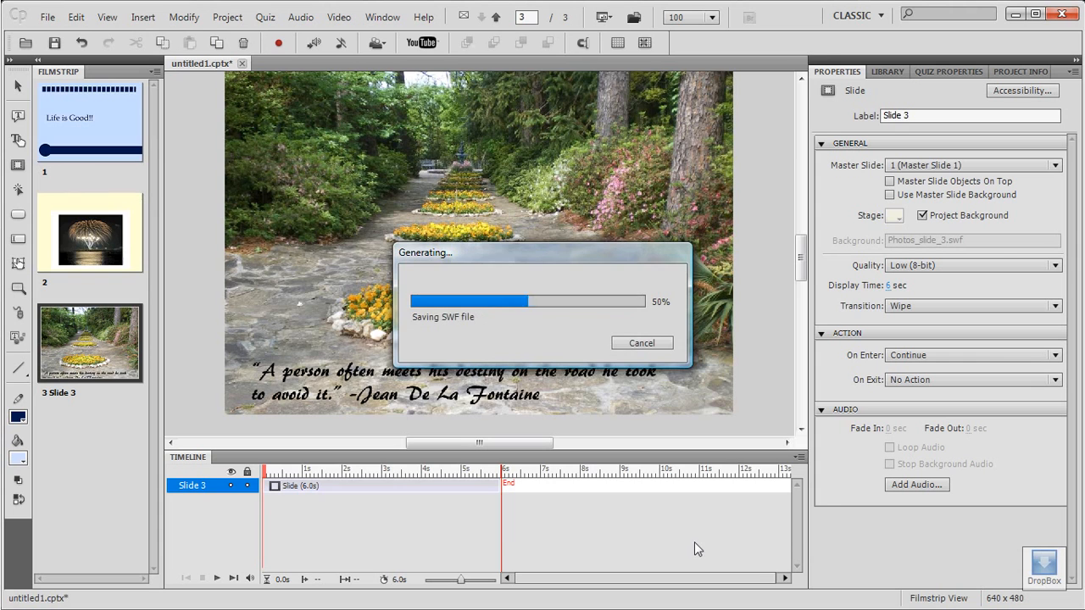